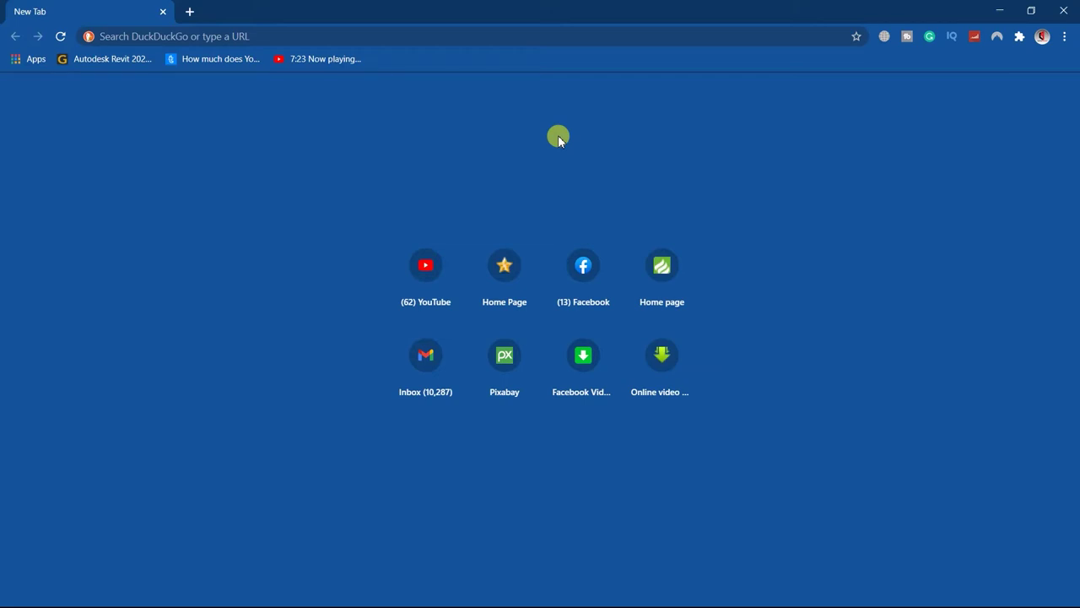
# Focus the Chrome address bar to enter a site address
pyautogui.click(300, 36)
# Open taskpays.com, dismiss the expiry warning, and go to the Financials page
pyautogui.write('t')
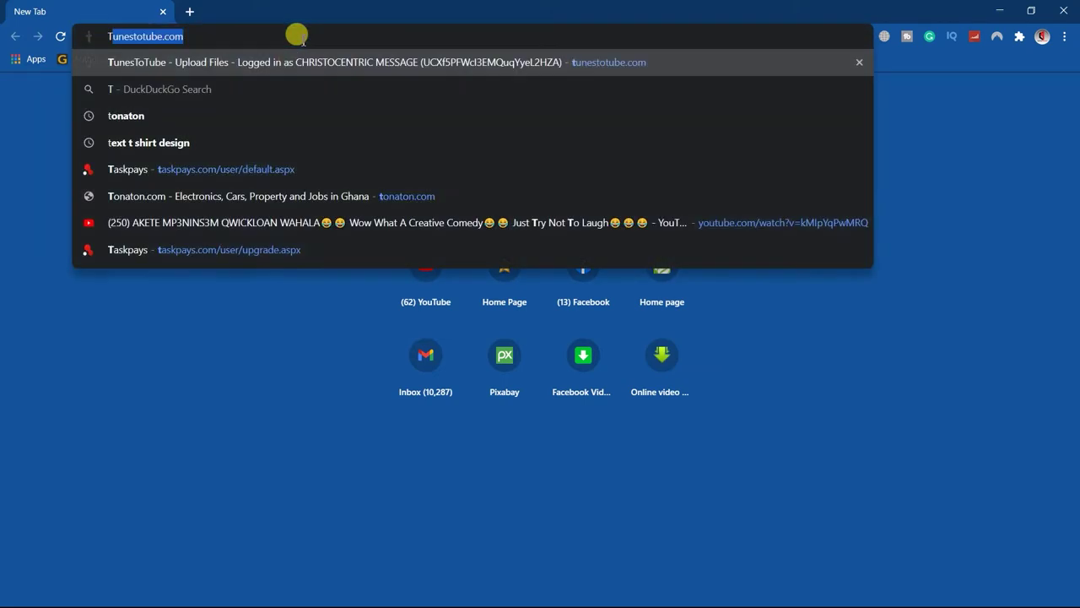
pyautogui.write('a')
pyautogui.press('Return')
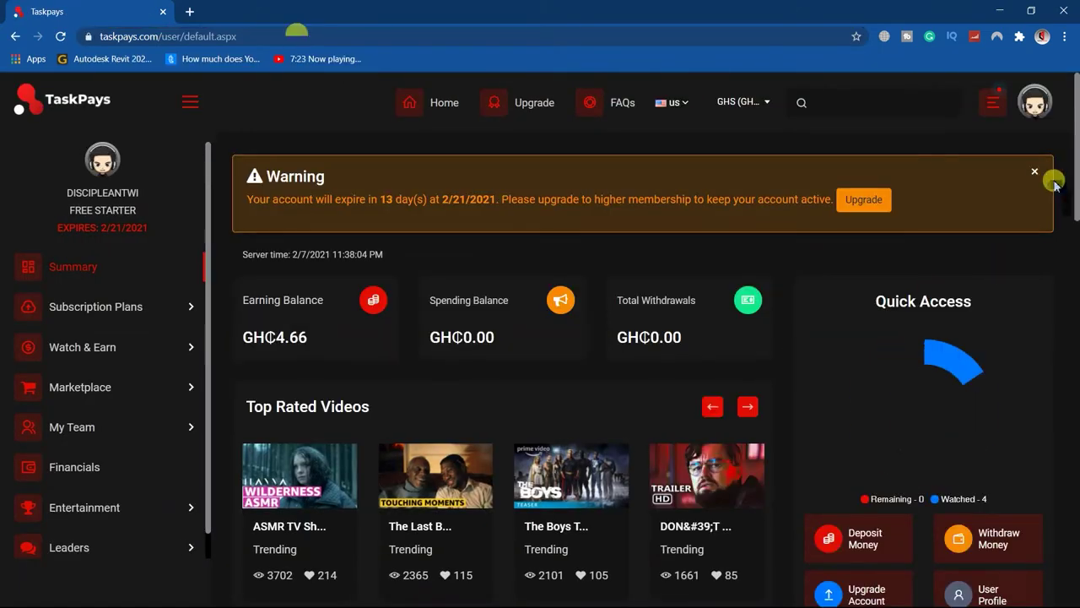
pyautogui.click(1035, 171)
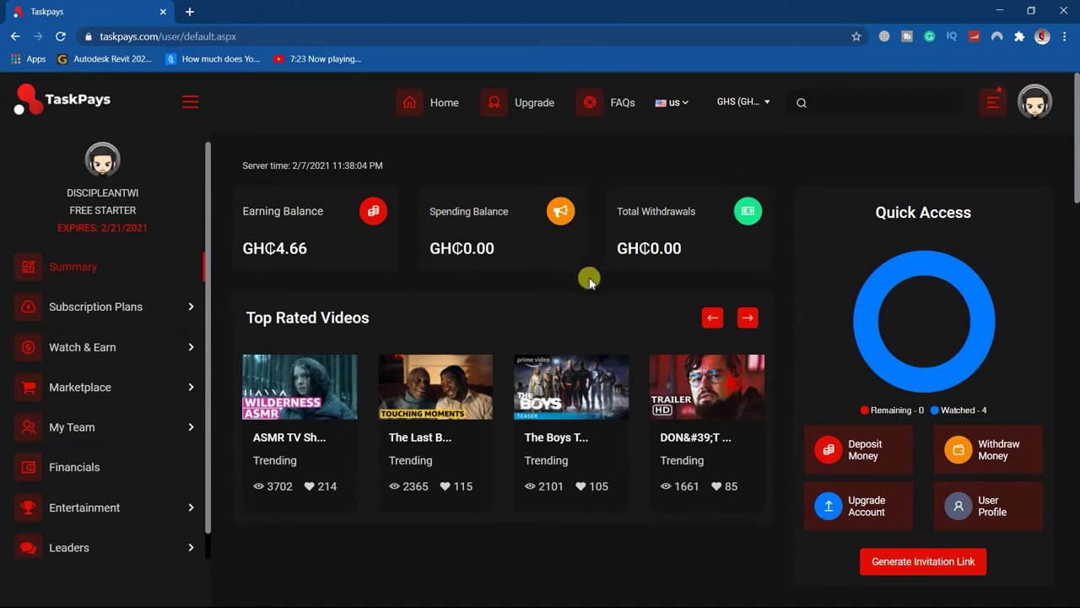
pyautogui.click(79, 475)
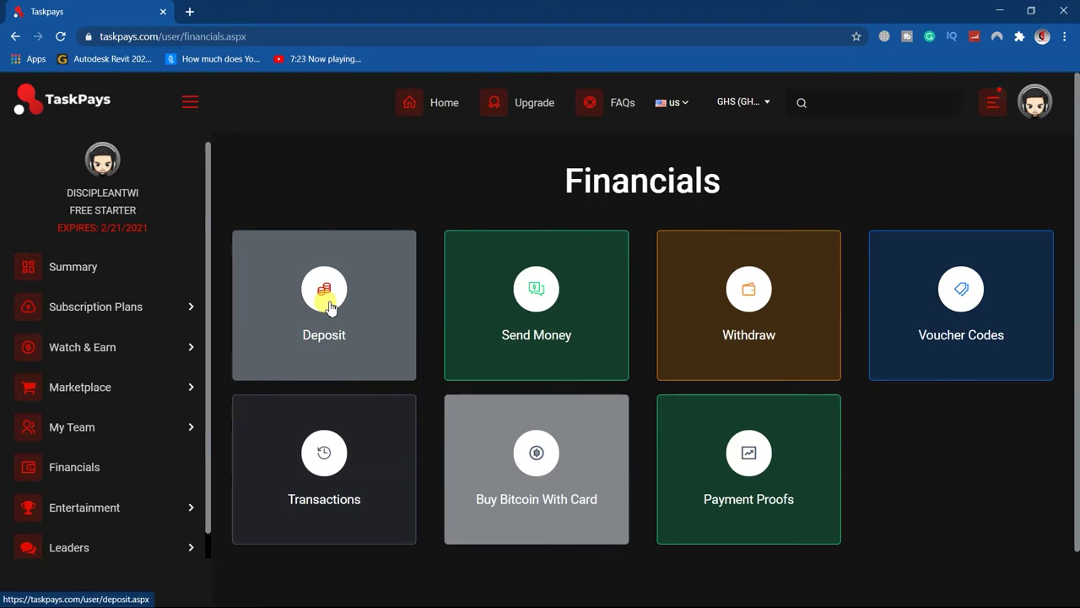
# Start a PerfectMoney deposit and change the amount from 29.10 to GH₵285
pyautogui.click(328, 305)
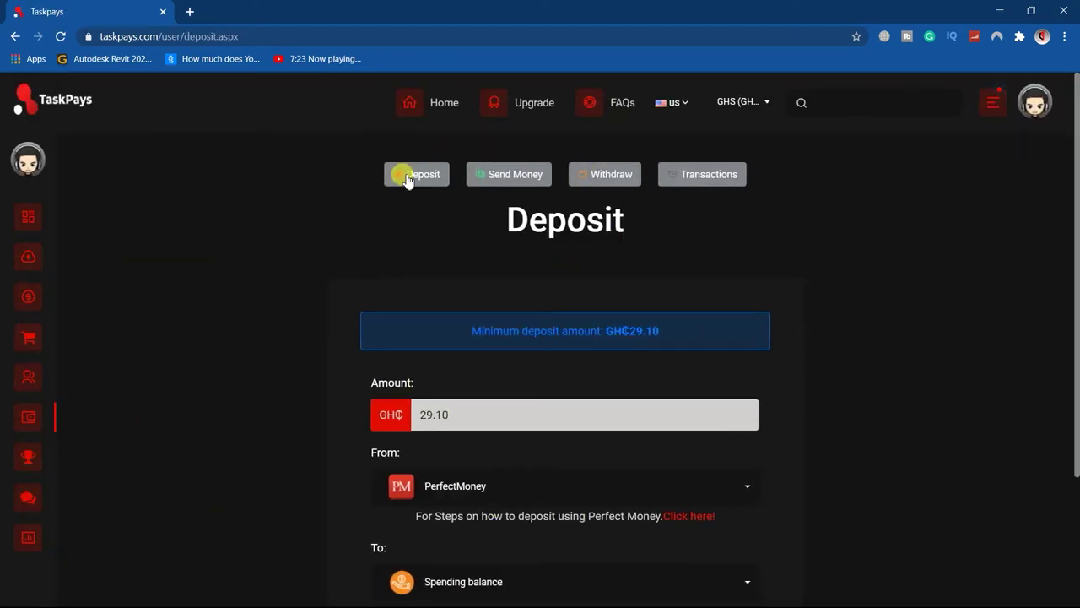
pyautogui.moveTo(529, 412); pyautogui.dragTo(393, 414)
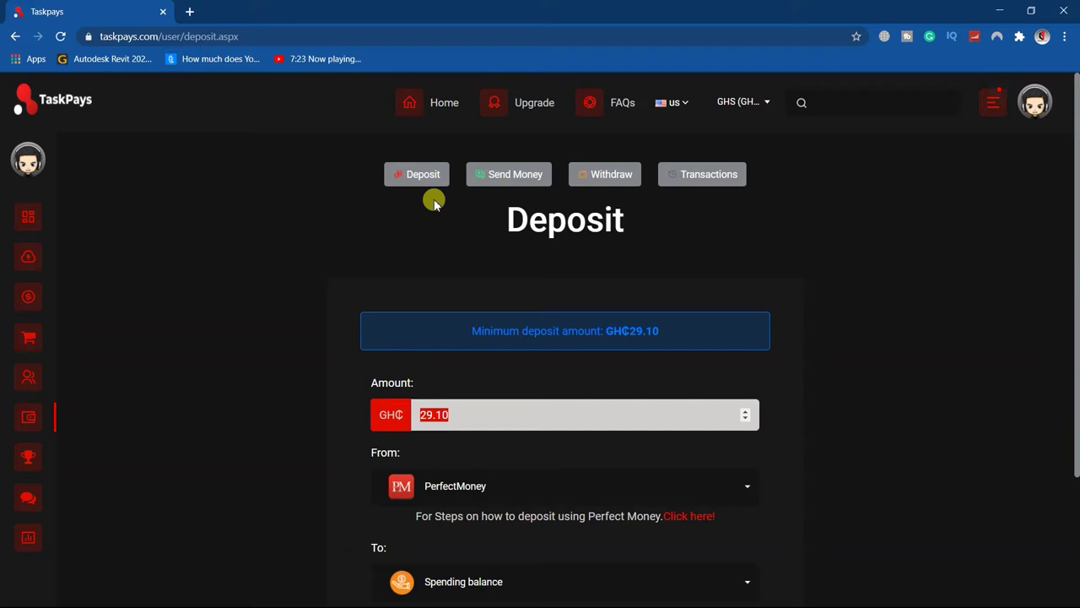
pyautogui.write('28')
pyautogui.write('5')
pyautogui.moveTo(446, 414); pyautogui.dragTo(337, 425)
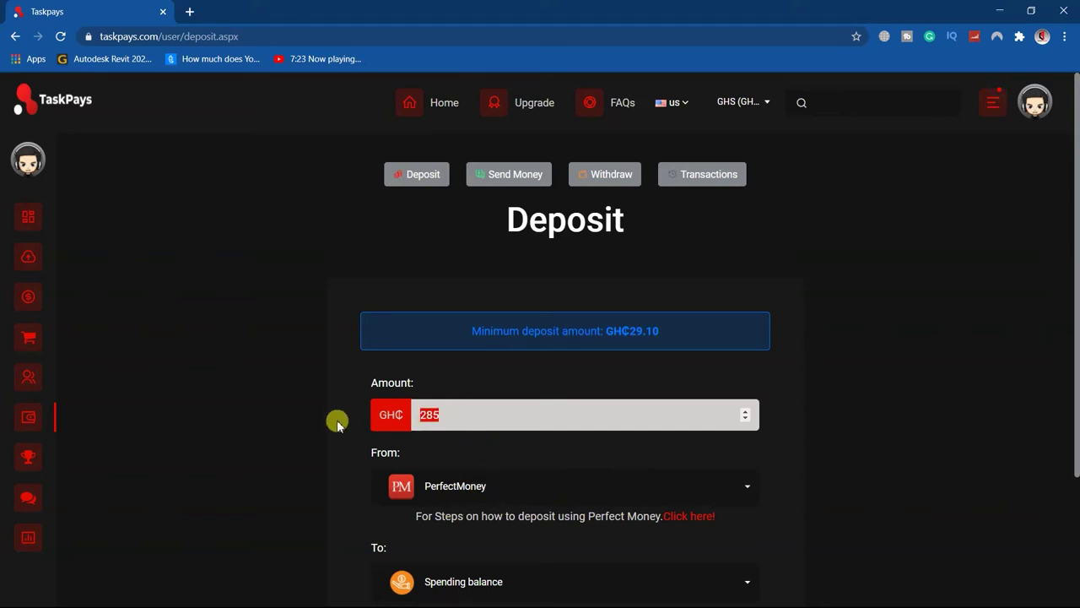
pyautogui.click(451, 412)
pyautogui.scroll(-1, 639, 503)
pyautogui.scroll(-2, 639, 503)
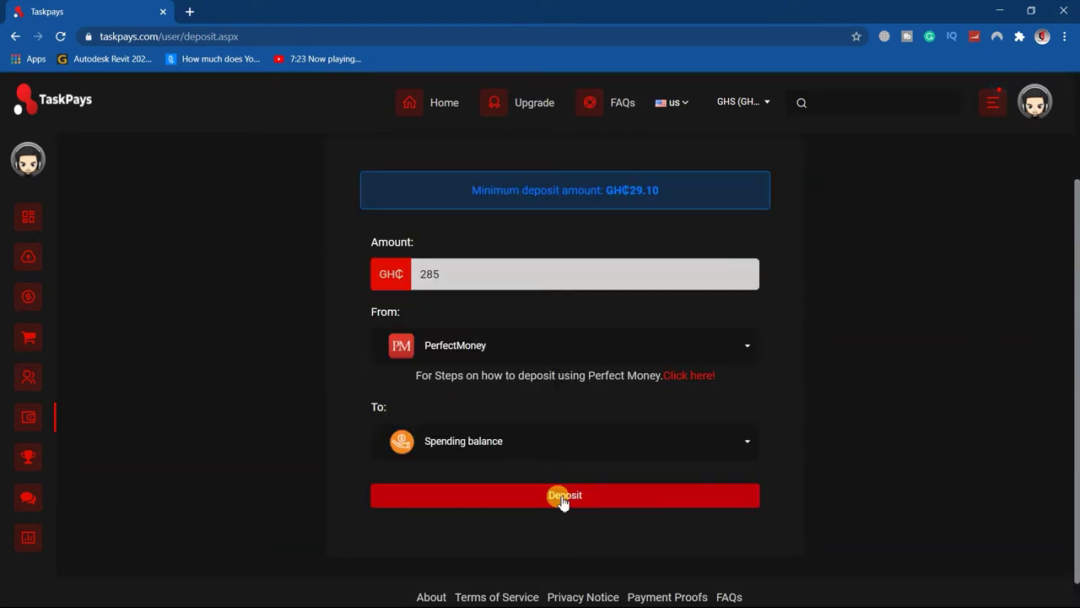
# Submit the GH₵284.95 deposit and continue to the 48.96 USD Perfect Money payment order
pyautogui.click(562, 499)
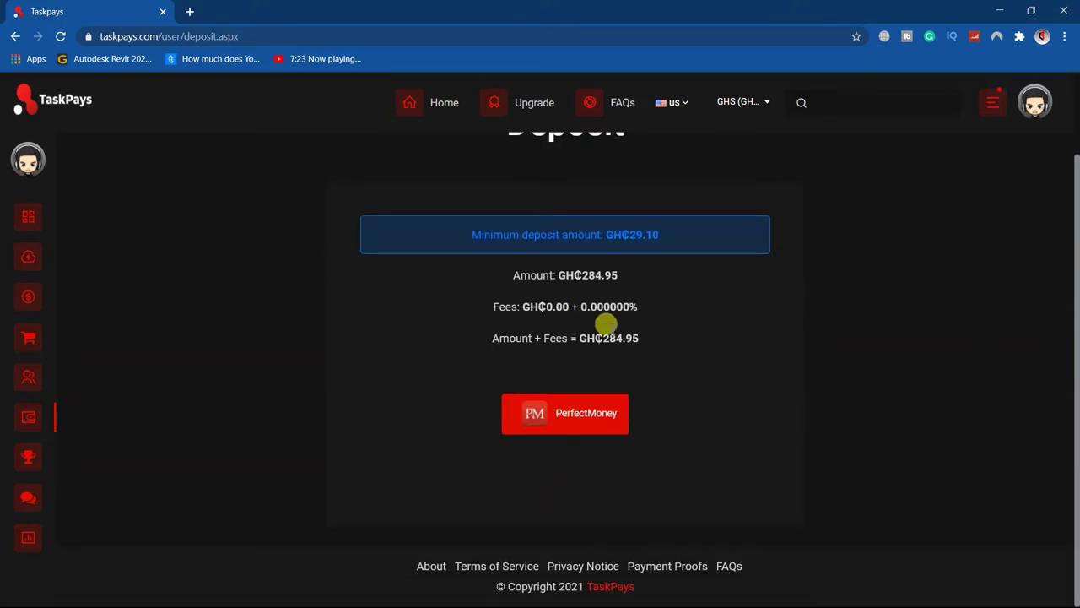
pyautogui.moveTo(619, 278); pyautogui.dragTo(565, 275)
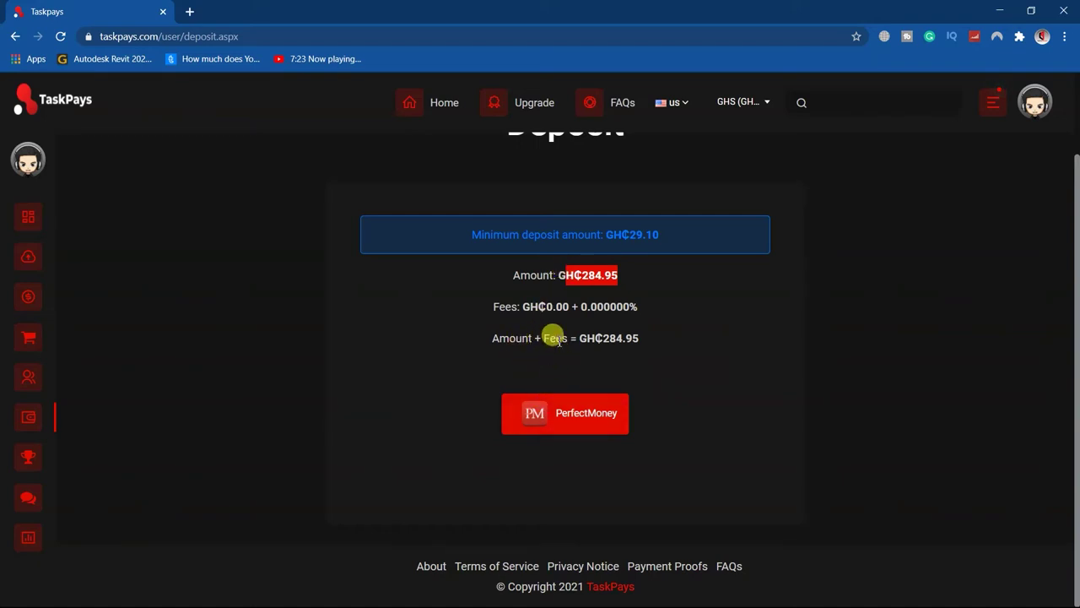
pyautogui.click(590, 417)
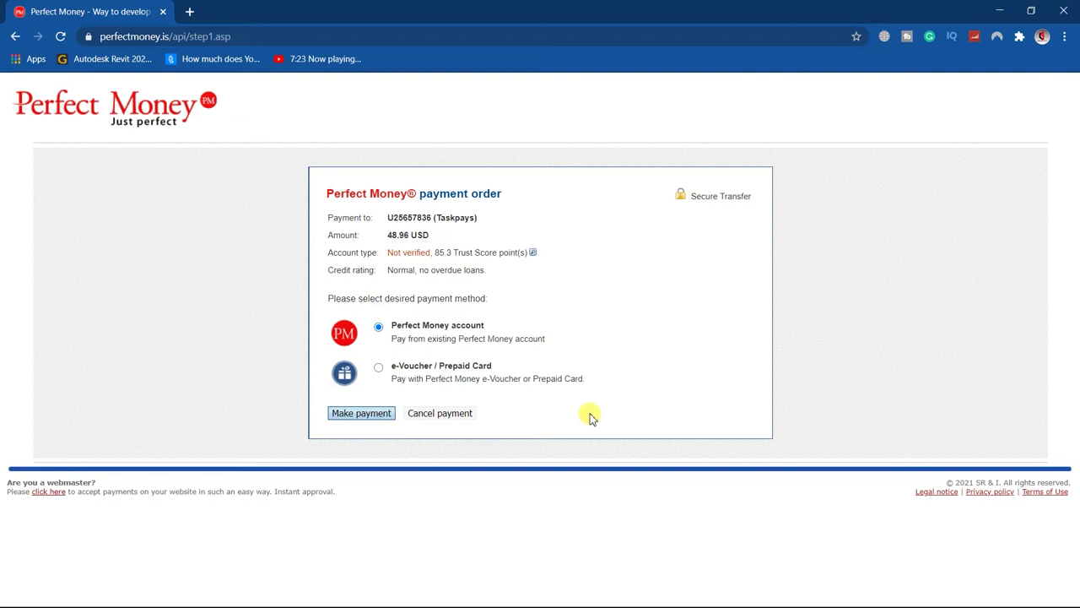
# In a new tab, open perfectmoney.is and go to its Login page
pyautogui.click(190, 11)
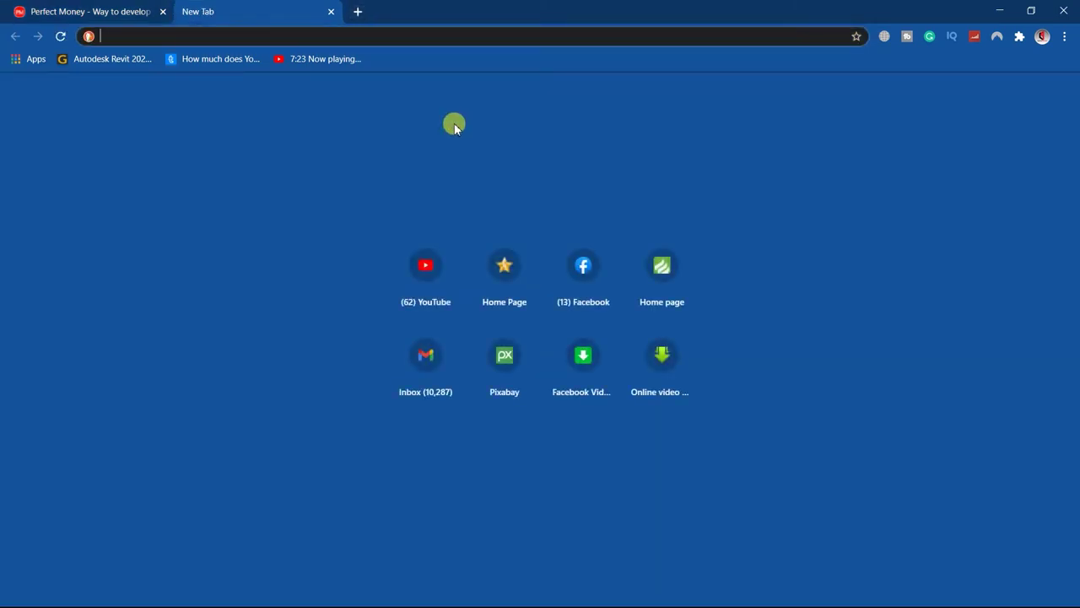
pyautogui.write('PE')
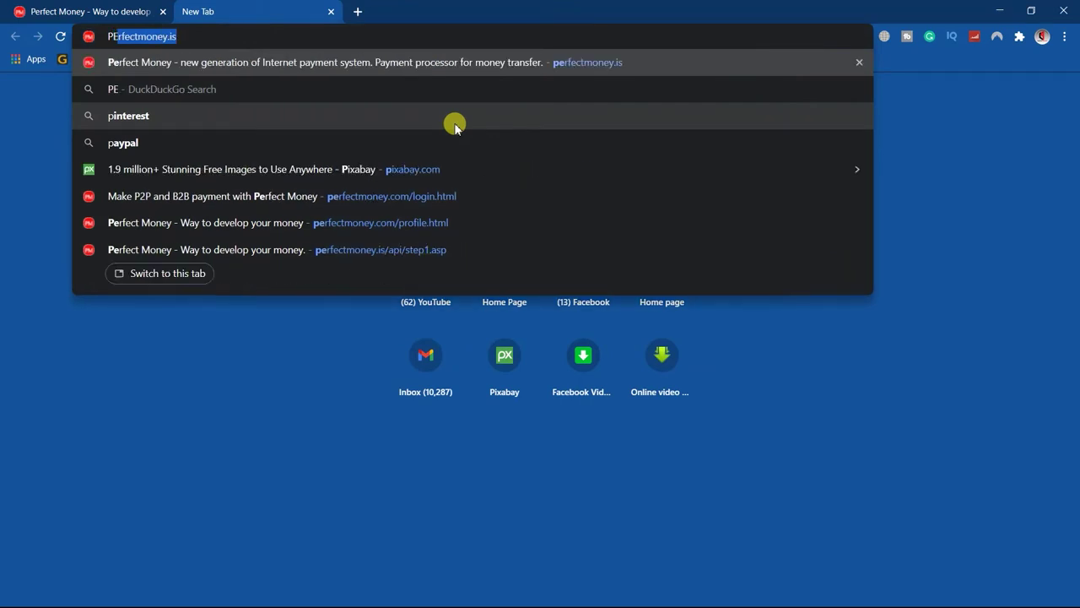
pyautogui.write('R')
pyautogui.press('Return')
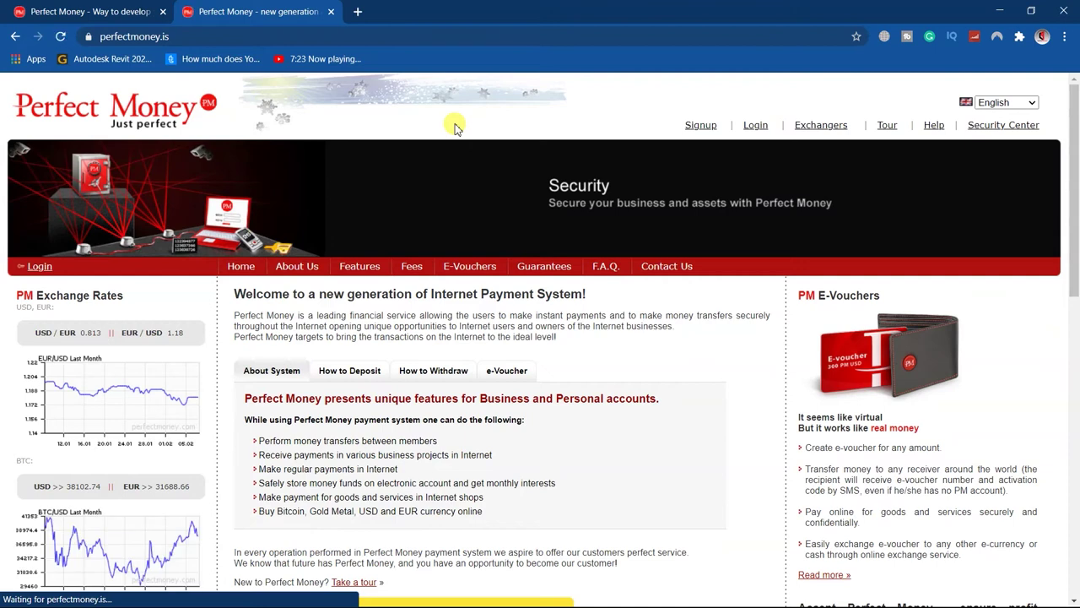
pyautogui.click(754, 126)
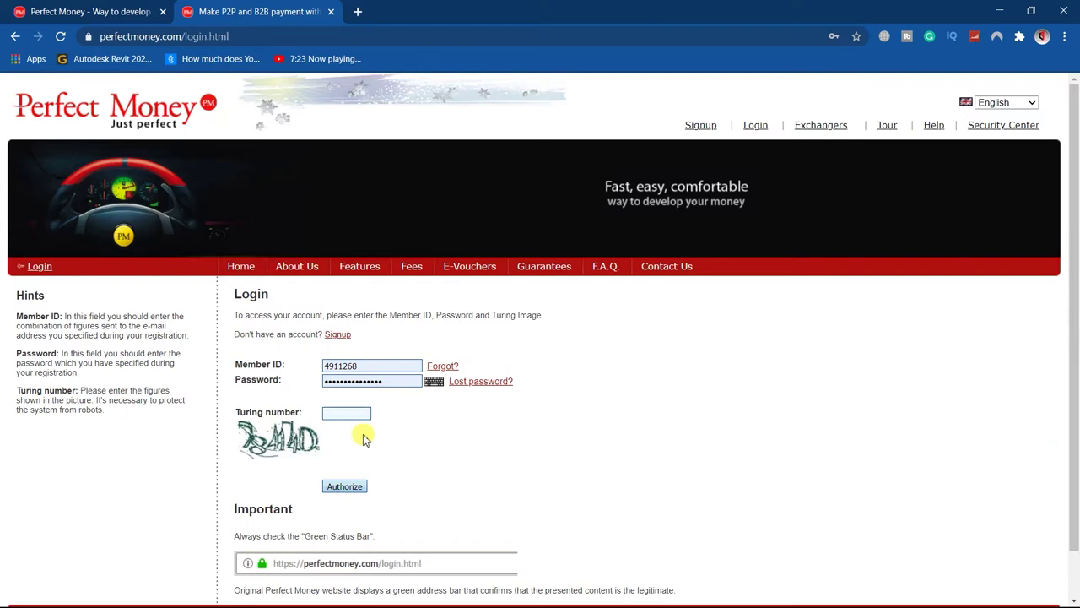
# Enter the Turing number with the login details and authorize the sign-in
pyautogui.click(331, 412)
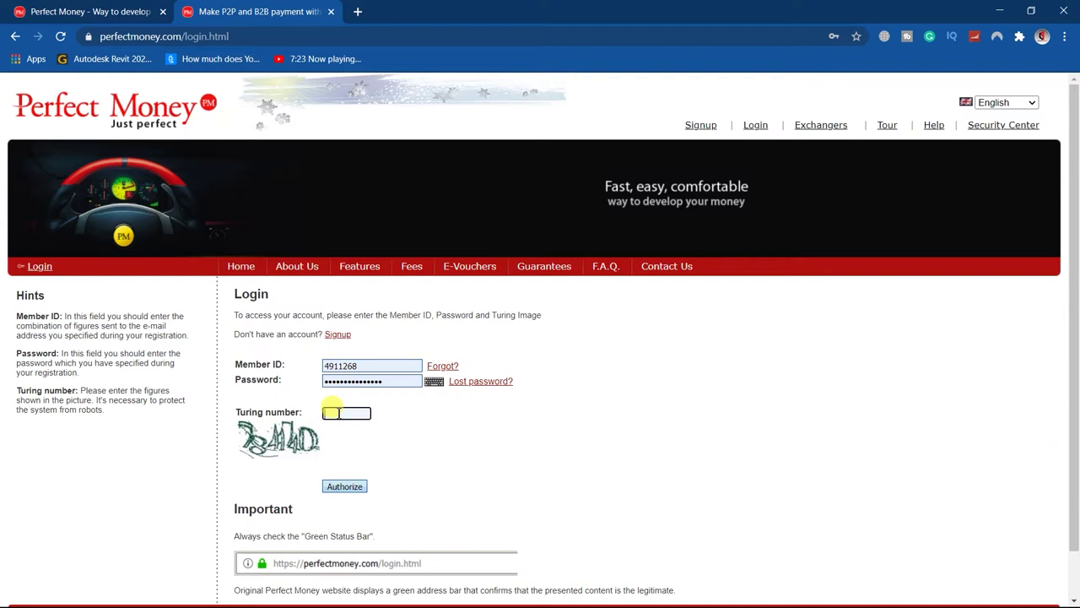
pyautogui.write('78')
pyautogui.write('44')
pyautogui.write('1')
pyautogui.write('0')
pyautogui.click(351, 488)
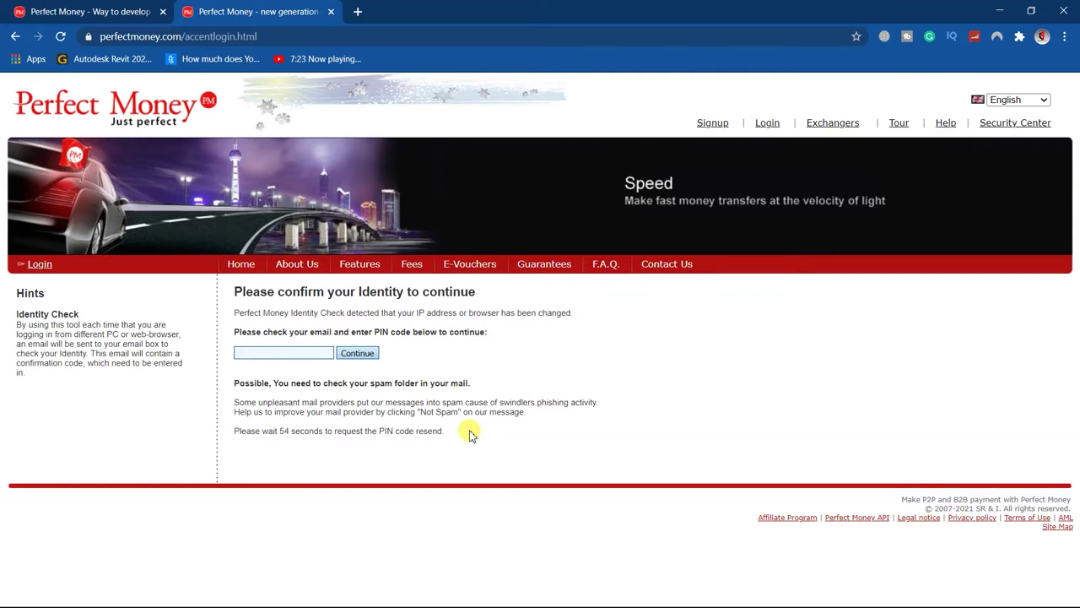
# Open Gmail in a new tab, switch accounts, and open the Perfect Money PIN Code email
pyautogui.click(359, 12)
pyautogui.click(426, 361)
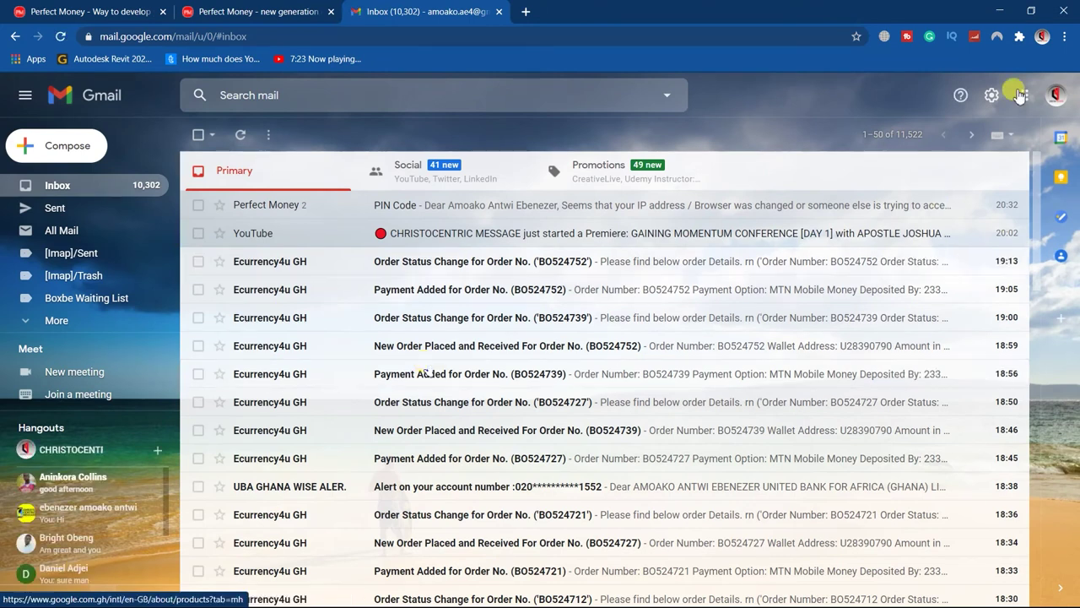
pyautogui.click(1060, 98)
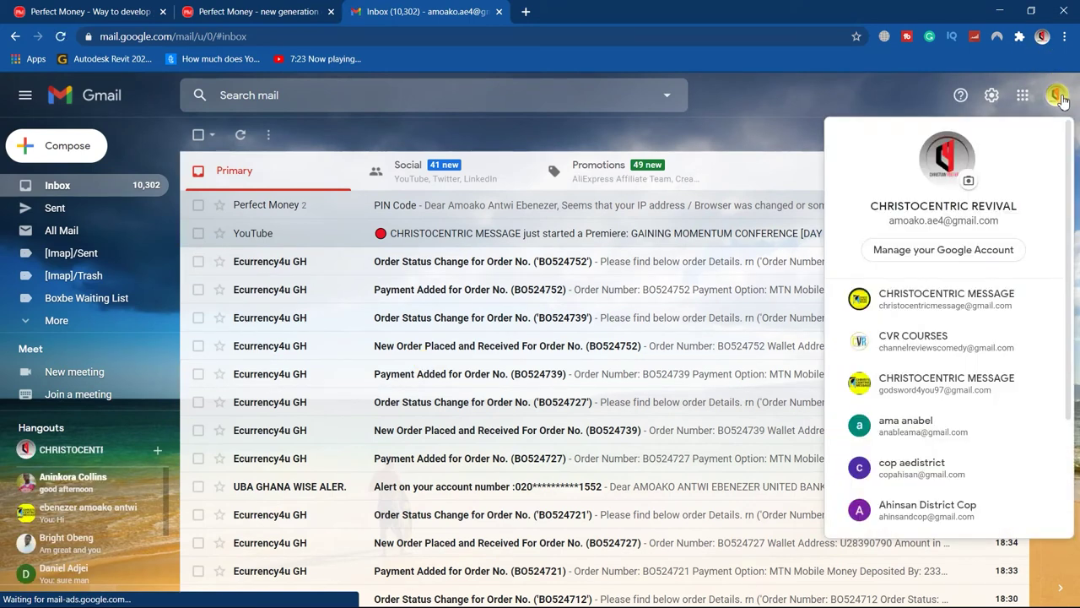
pyautogui.scroll(-3, 930, 445)
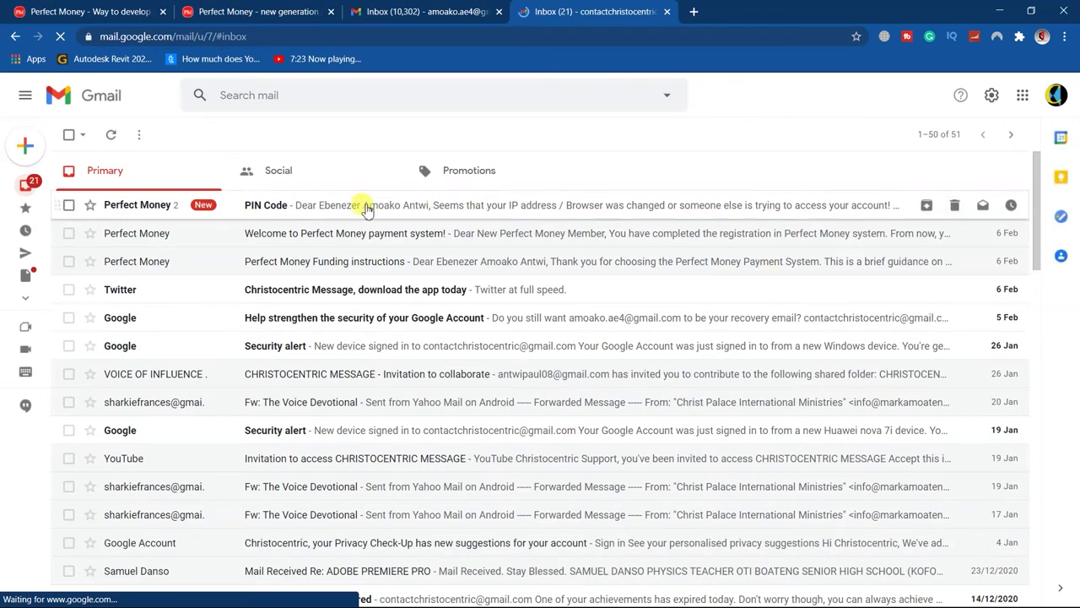
pyautogui.click(384, 209)
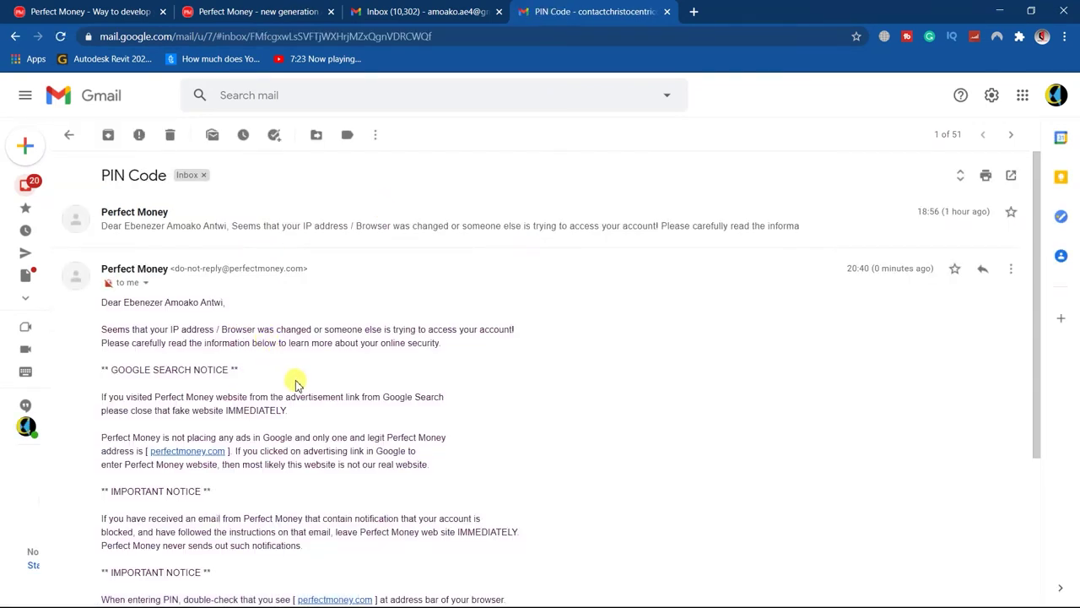
# Copy the access PIN from the bottom of the email
pyautogui.scroll(-2, 296, 384)
pyautogui.scroll(-1, 295, 381)
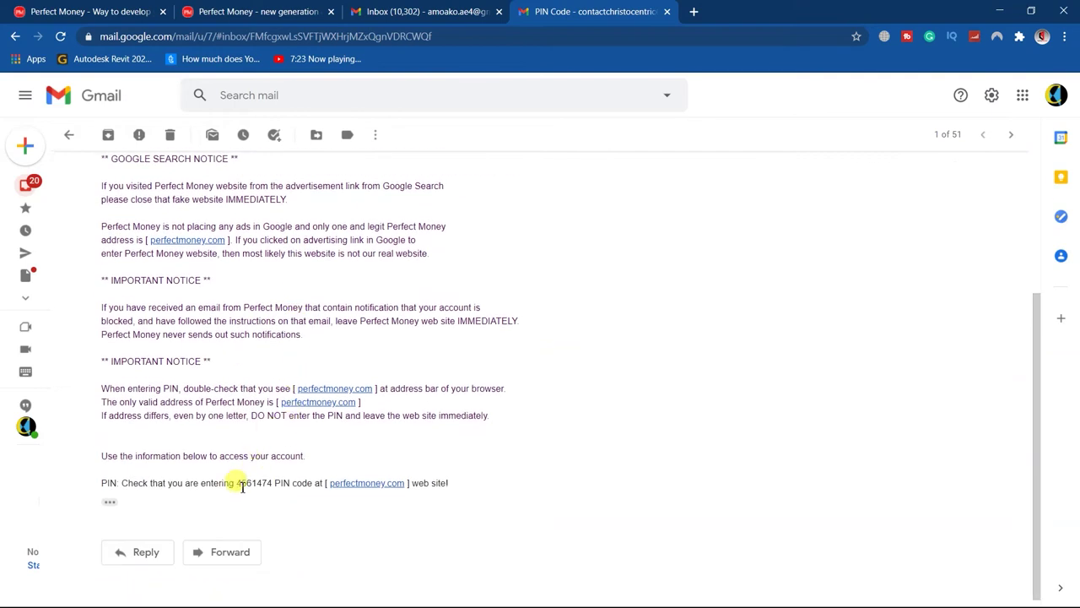
pyautogui.moveTo(237, 482); pyautogui.dragTo(270, 484)
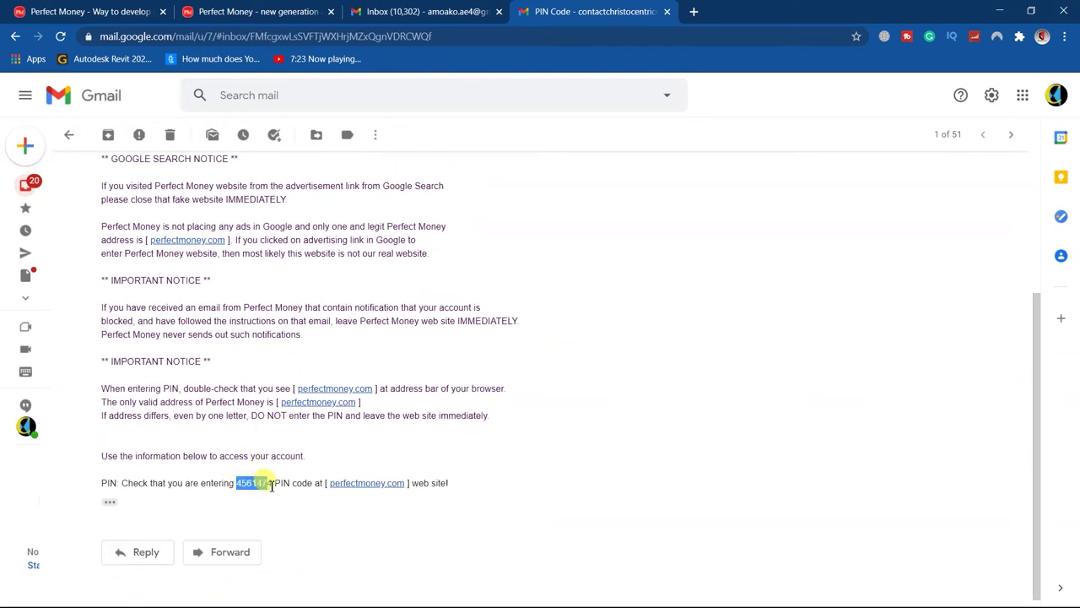
pyautogui.rightClick(265, 485)
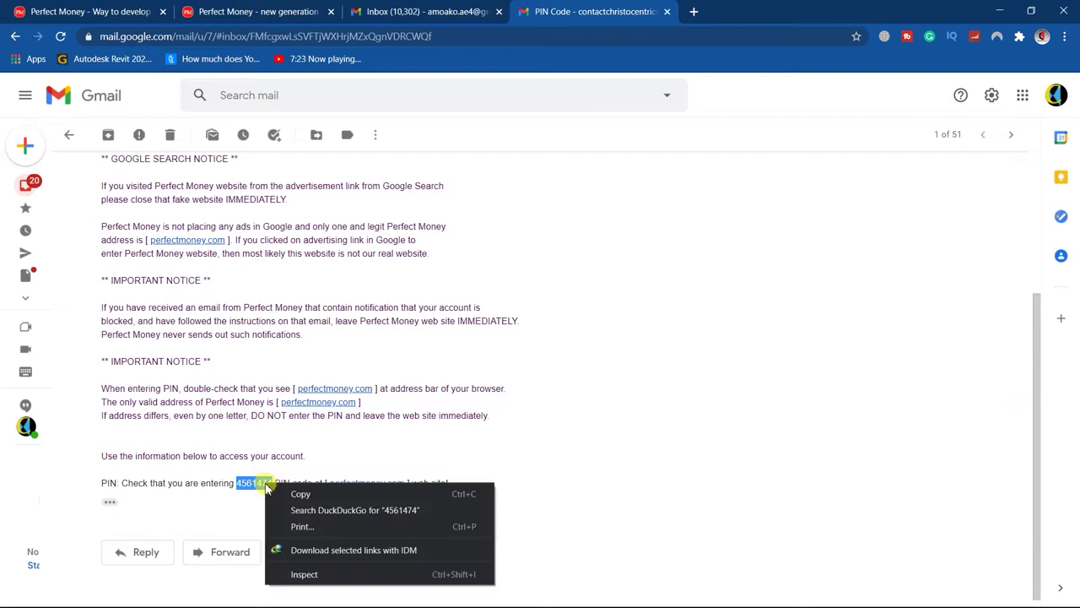
pyautogui.click(291, 494)
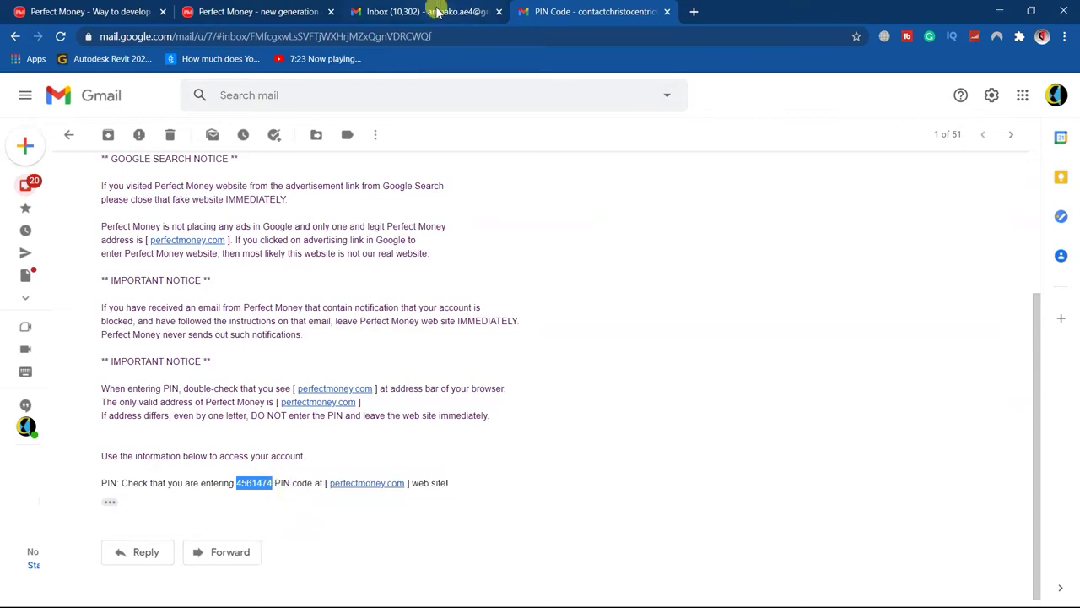
# Paste the copied PIN into the Perfect Money identity check and submit it
pyautogui.click(245, 11)
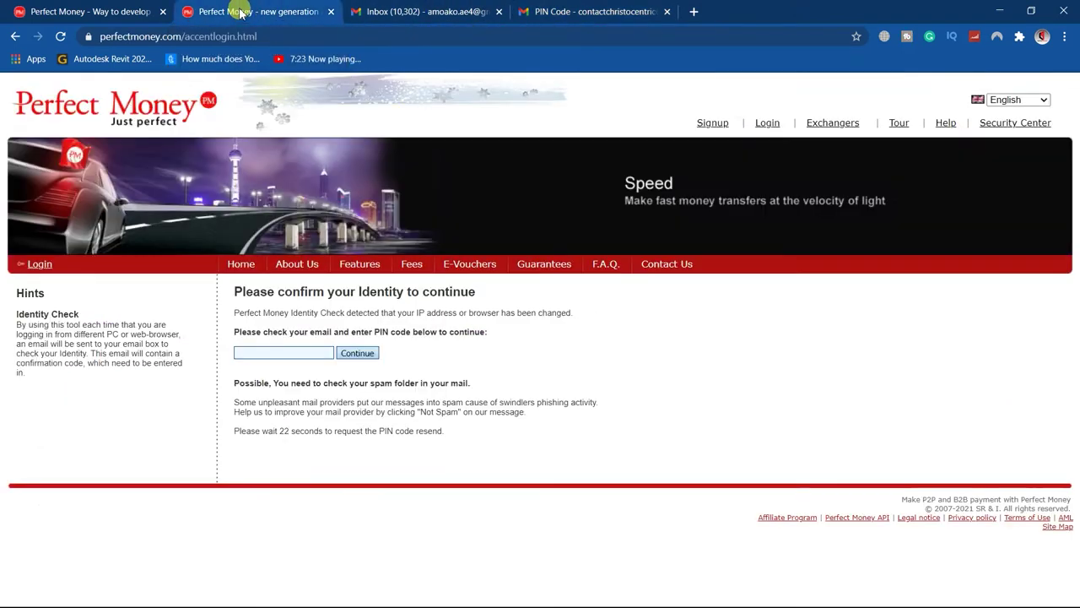
pyautogui.click(301, 352)
pyautogui.hotkey('ctrl', 'v')
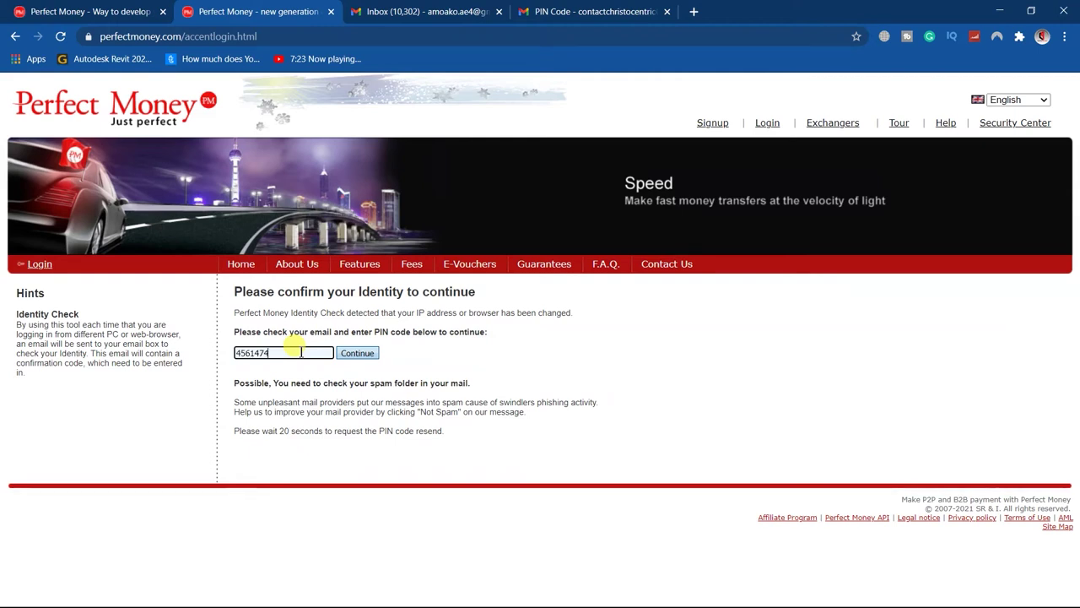
pyautogui.click(358, 359)
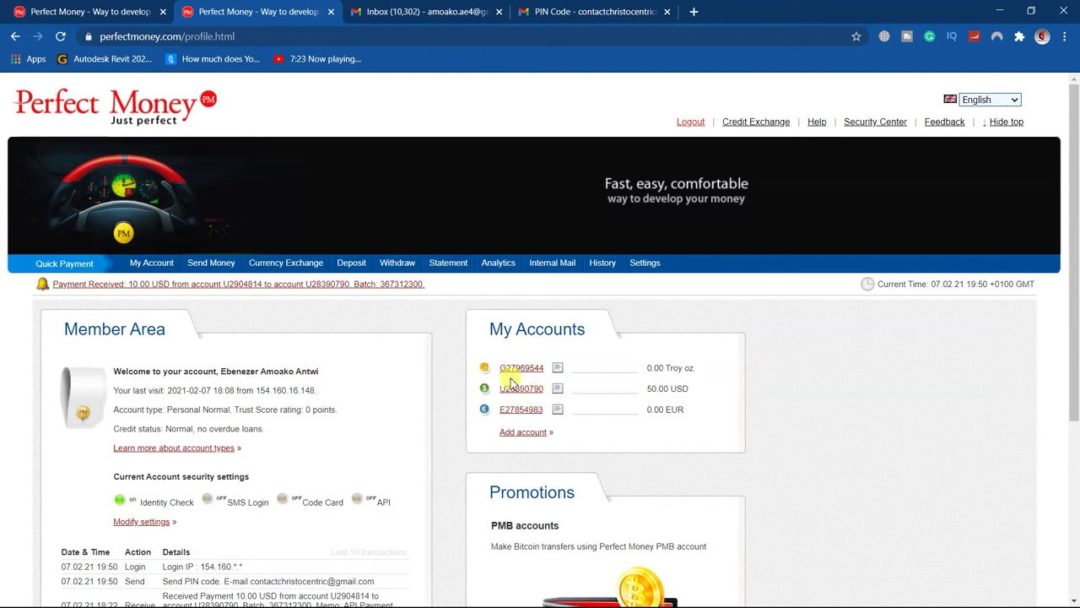
# Check the 50.00 USD balance on the account overview
pyautogui.doubleClick(658, 388)
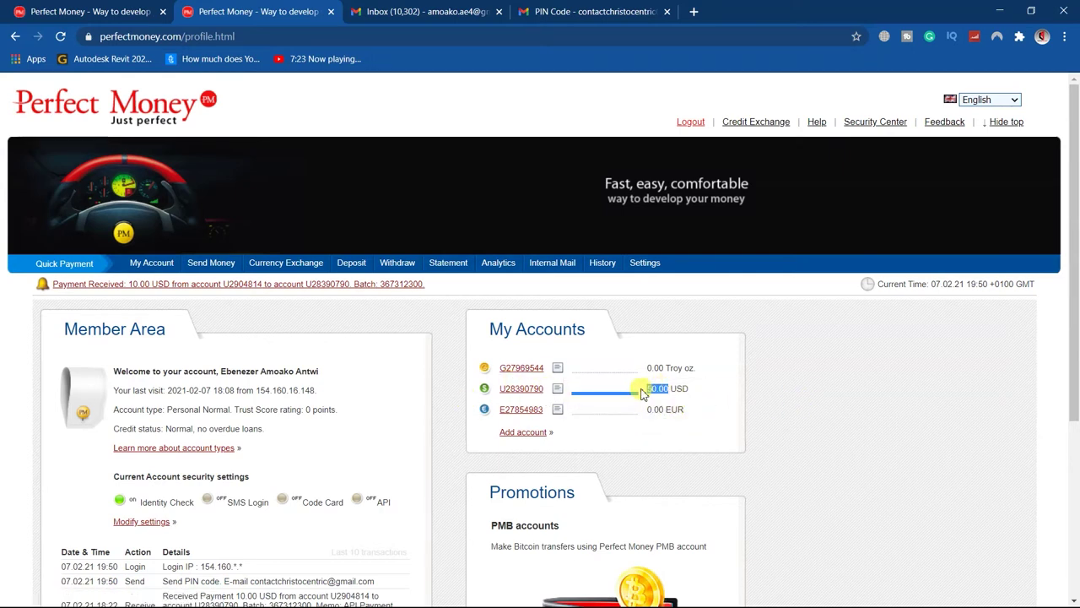
pyautogui.click(797, 410)
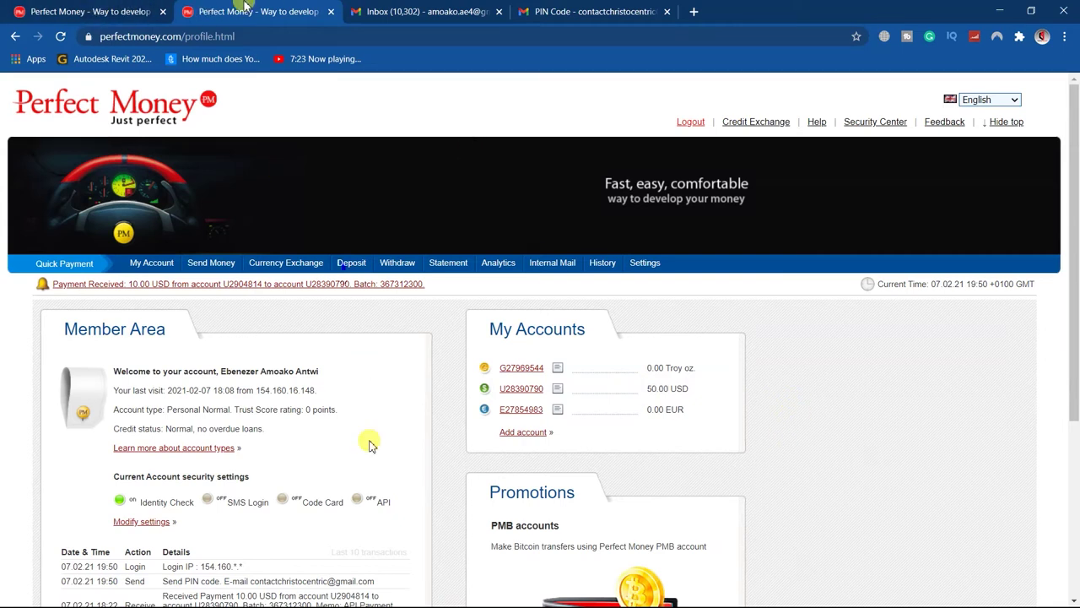
pyautogui.scroll(-5, 369, 443)
pyautogui.scroll(5, 248, 342)
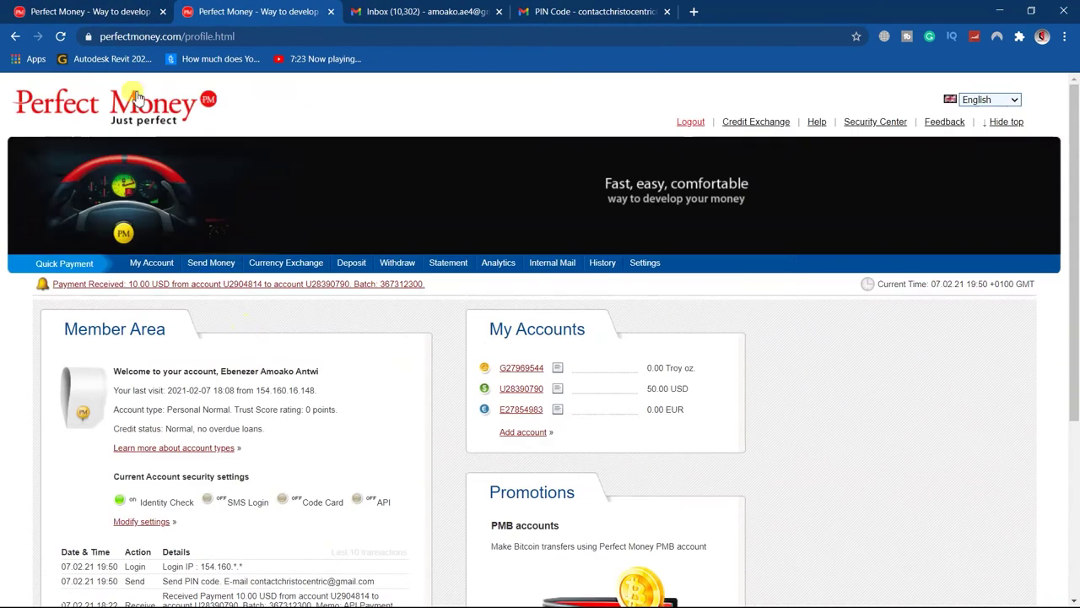
# Return to the 48.96 USD Taskpays payment order and proceed to payment authorization
pyautogui.click(101, 12)
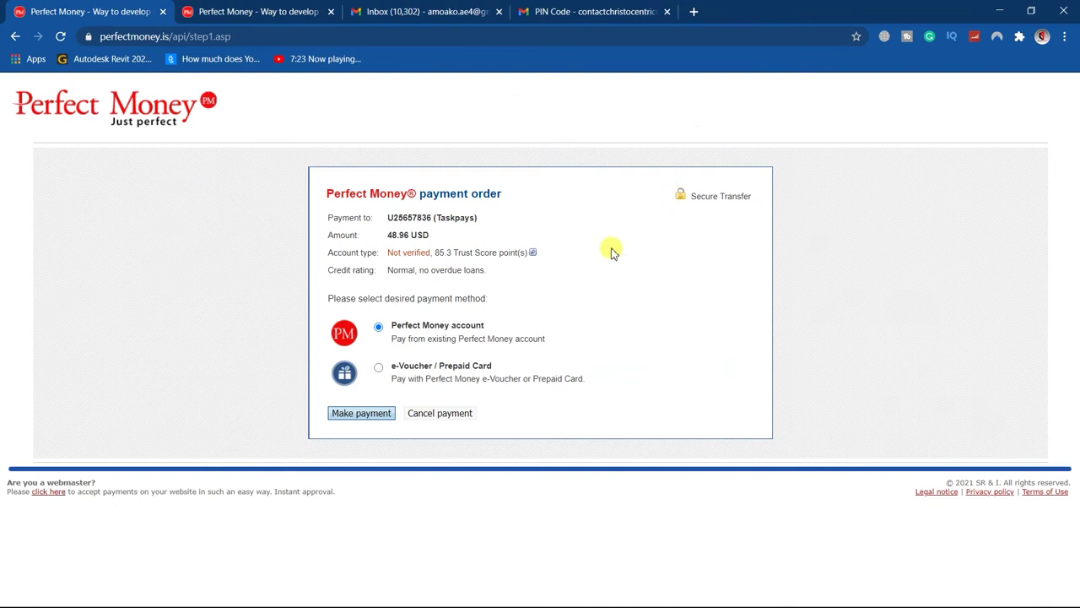
pyautogui.moveTo(387, 235); pyautogui.dragTo(431, 243)
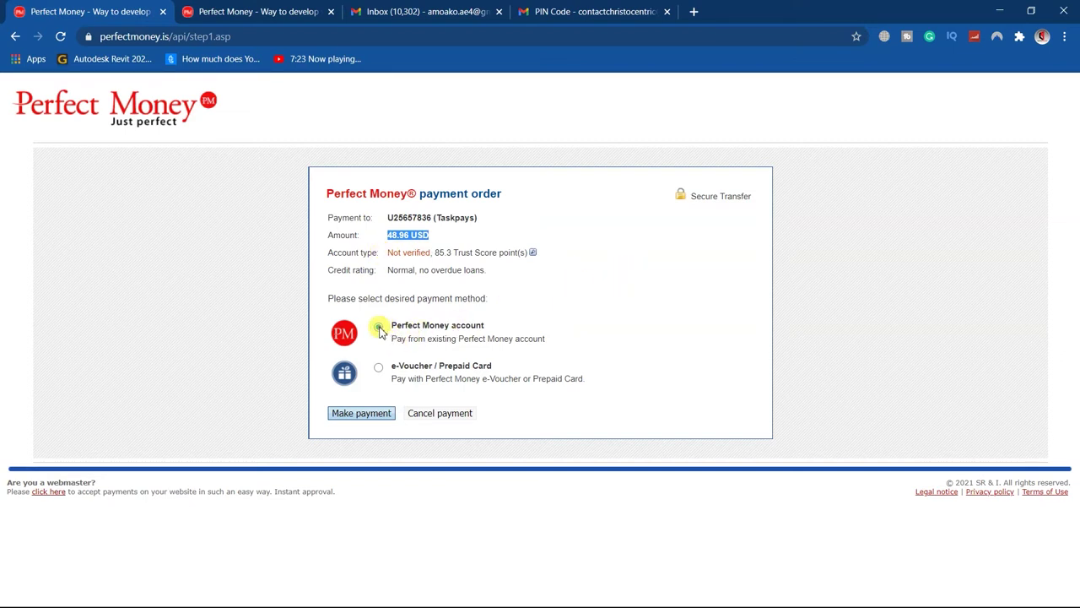
pyautogui.click(371, 413)
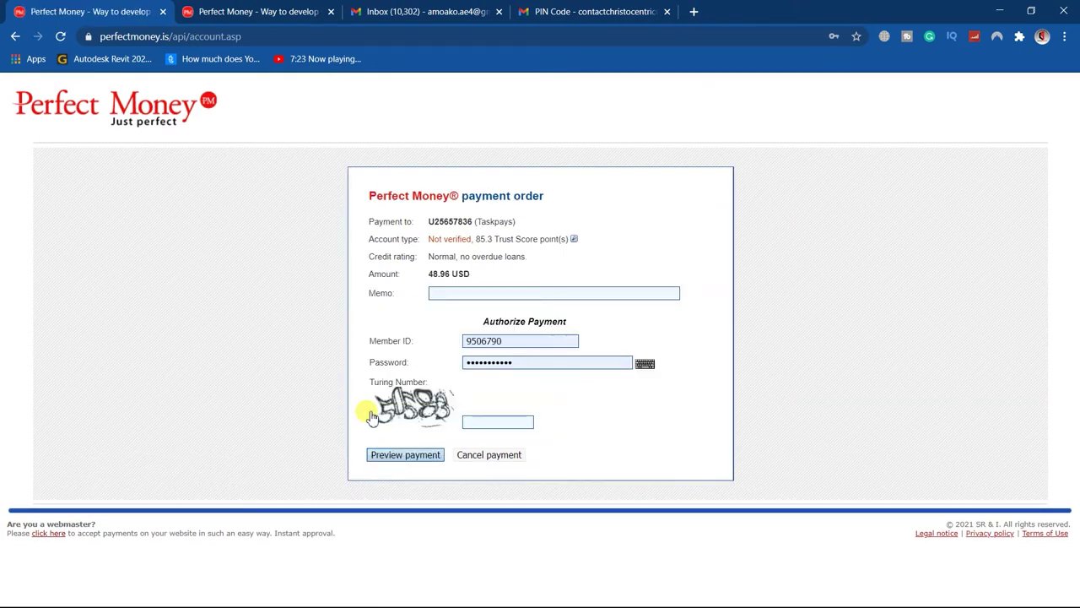
pyautogui.click(644, 364)
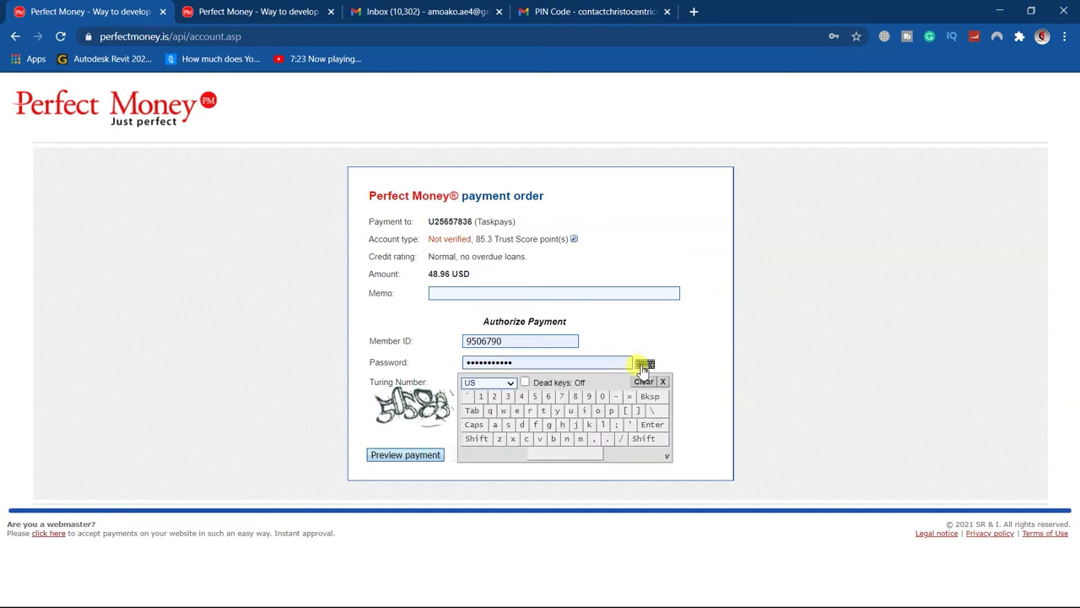
pyautogui.click(644, 365)
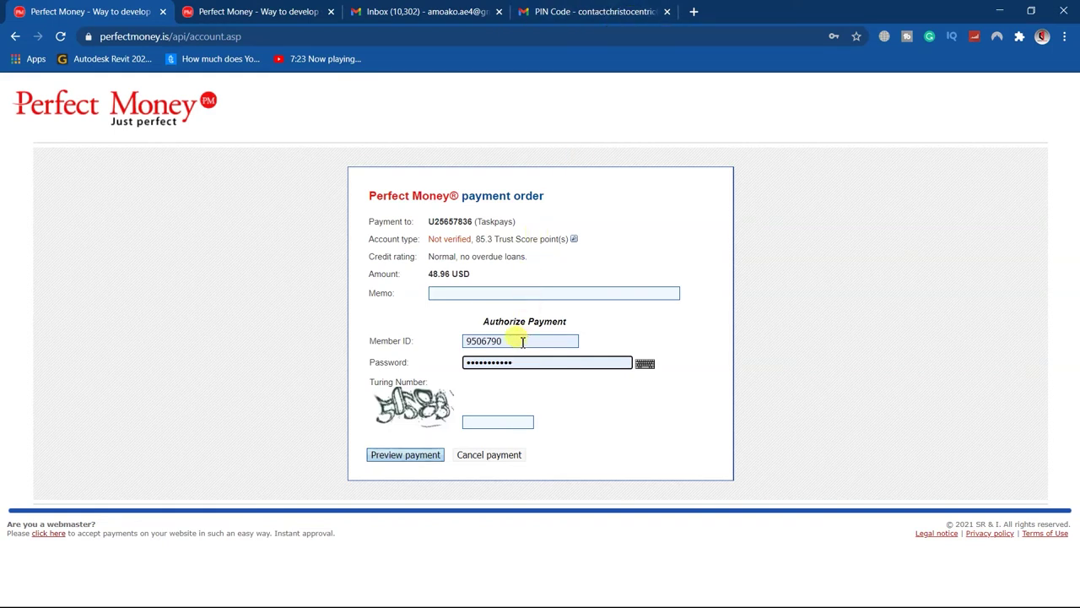
# Replace the Member ID with the other saved login and open Chrome's password manager
pyautogui.click(276, 10)
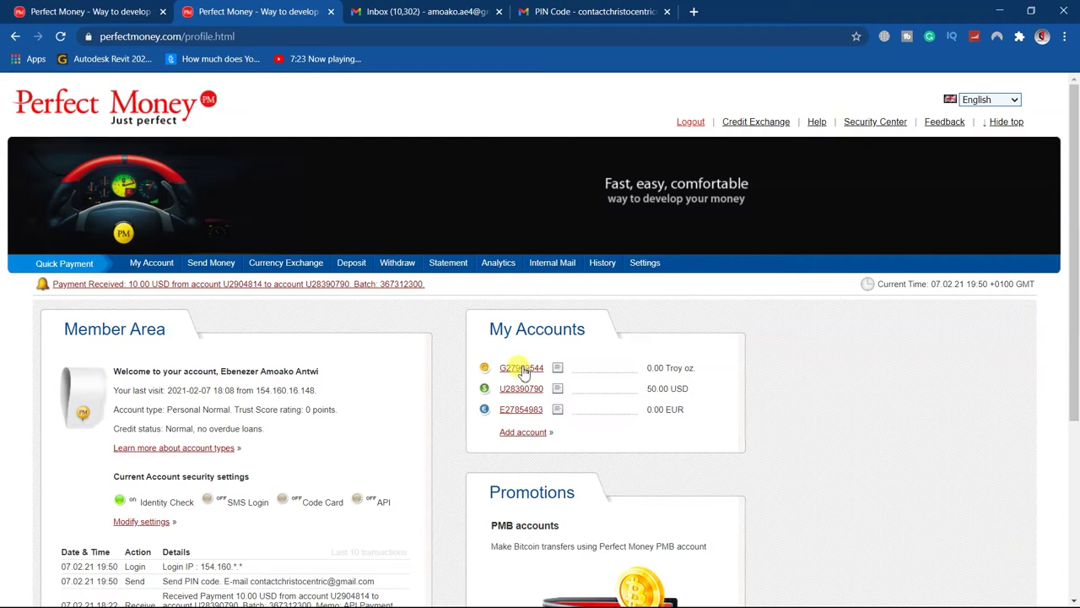
pyautogui.click(135, 10)
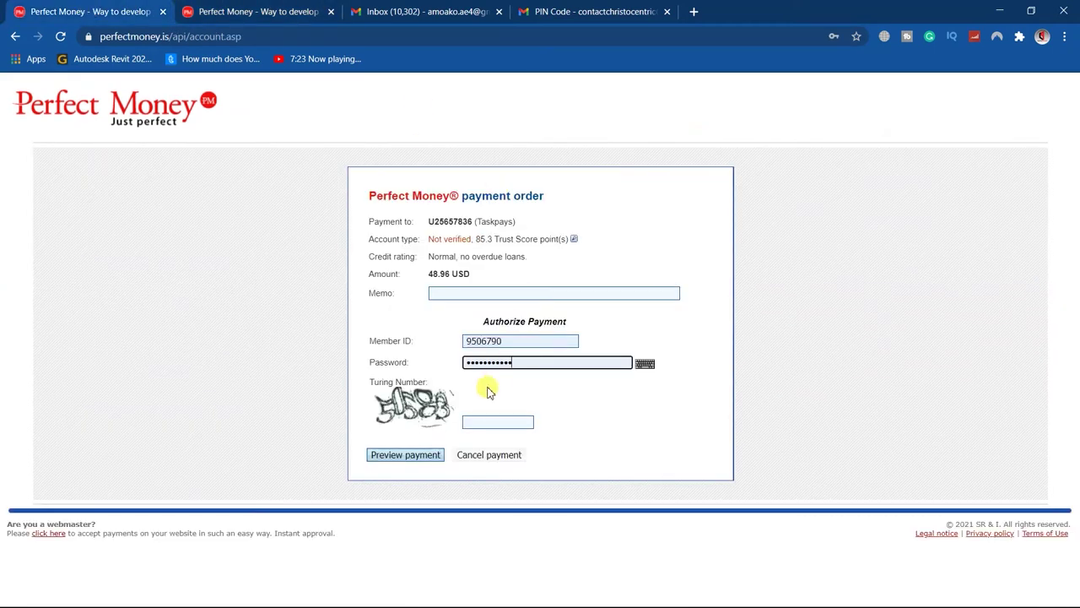
pyautogui.doubleClick(523, 341)
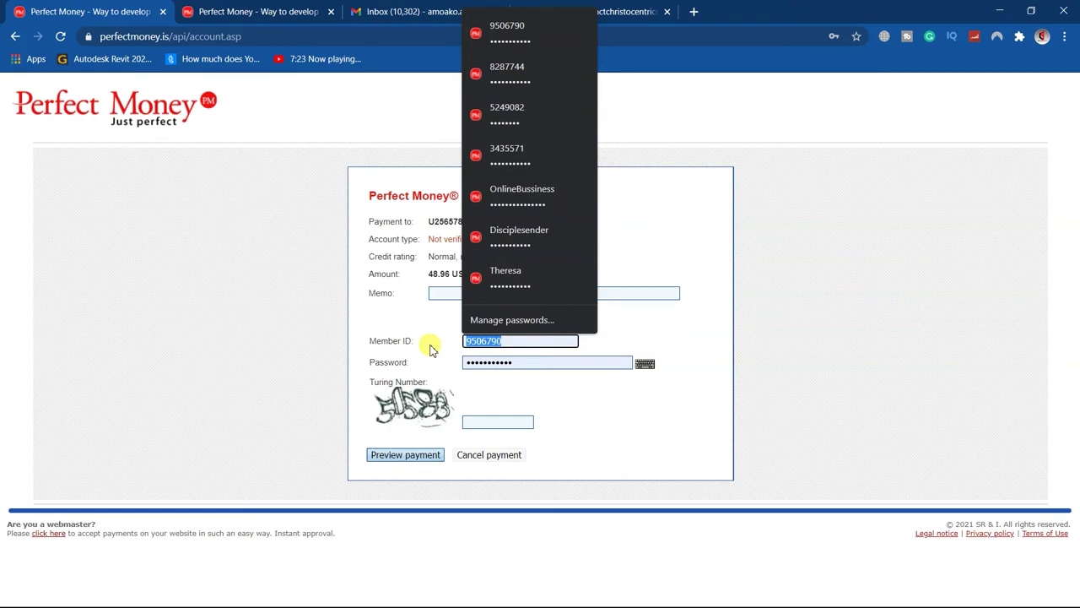
pyautogui.write('4')
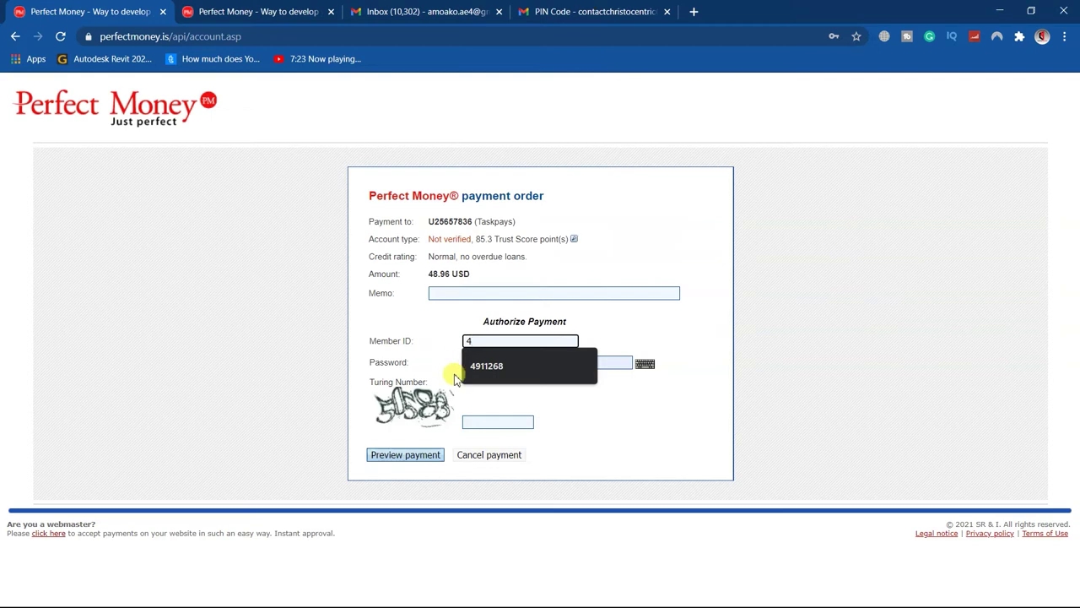
pyautogui.click(481, 367)
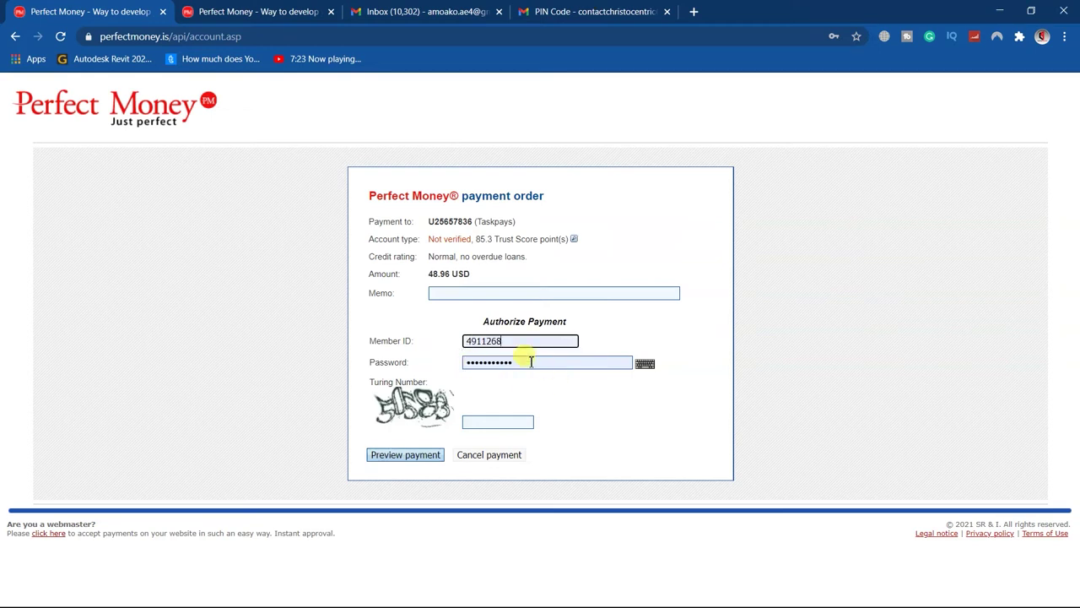
pyautogui.click(530, 361)
# Search saved passwords for 'PER' and copy a Perfect Money login's password
pyautogui.click(481, 346)
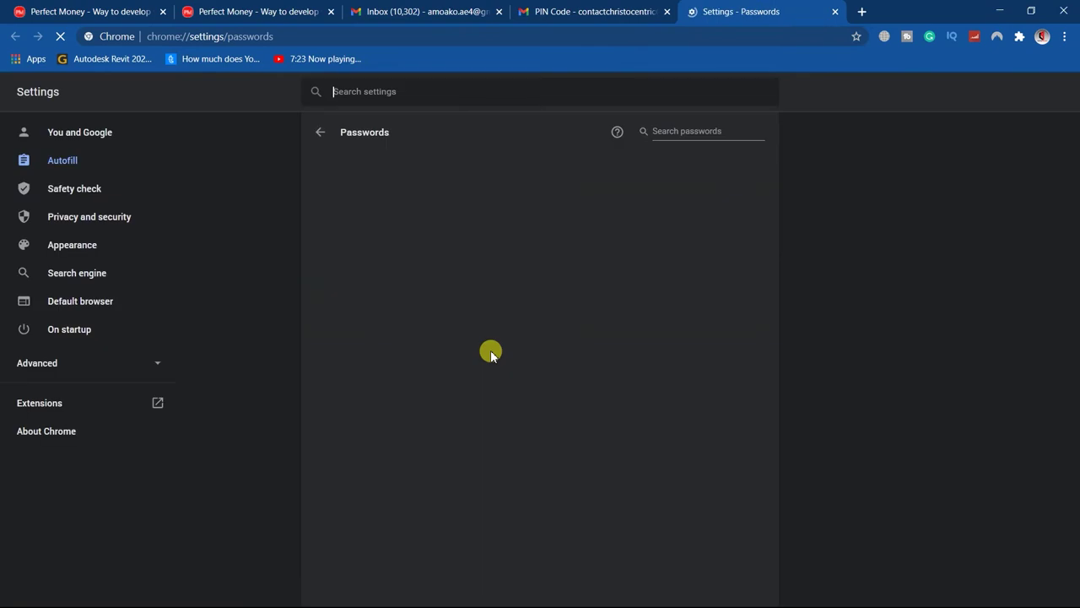
pyautogui.scroll(-3, 573, 489)
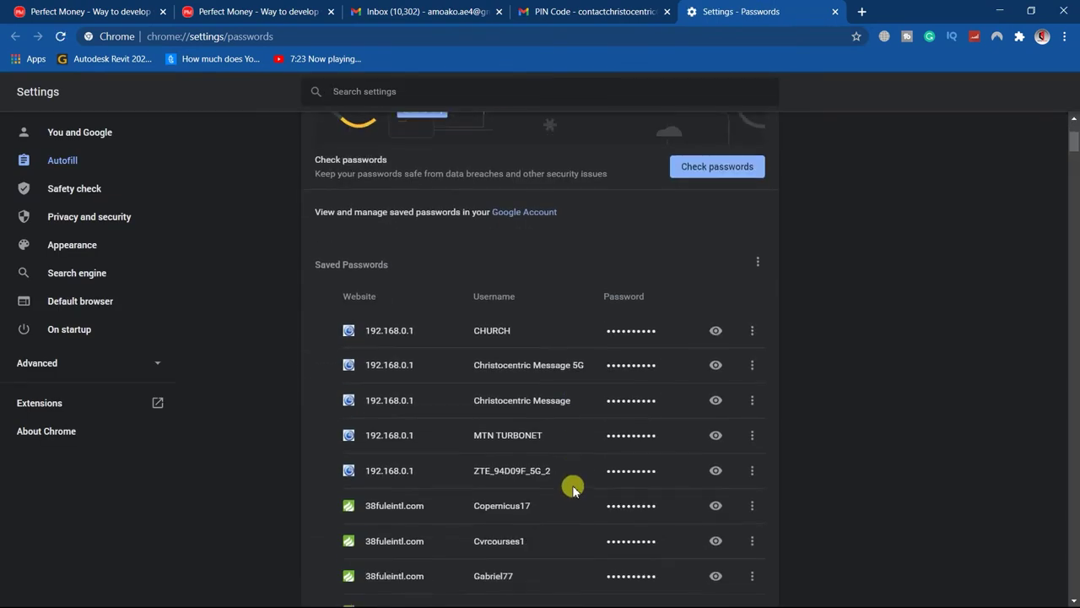
pyautogui.scroll(3, 573, 489)
pyautogui.click(670, 127)
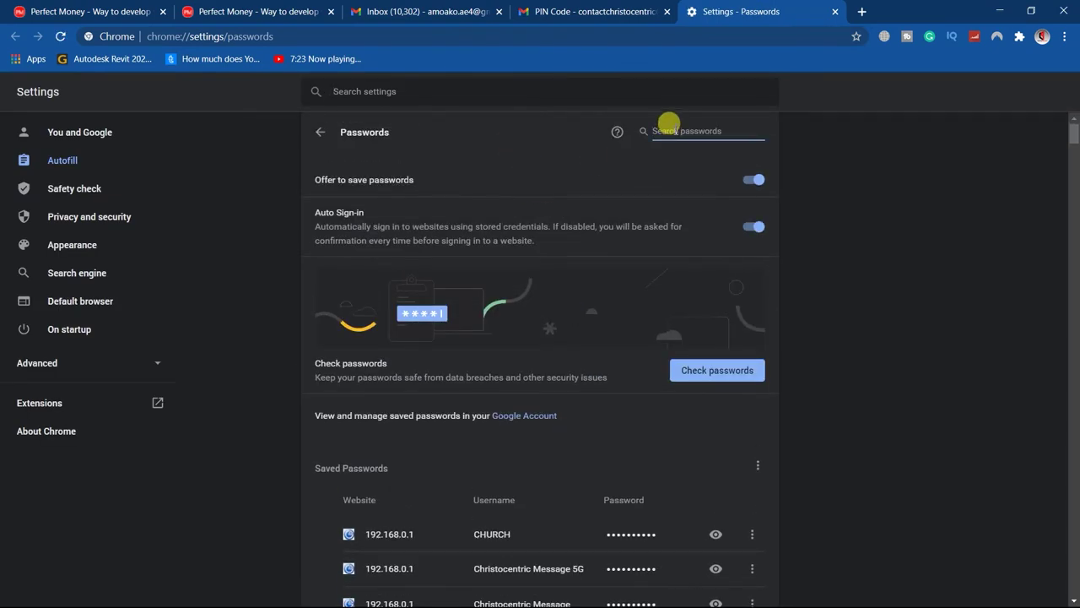
pyautogui.write('PER')
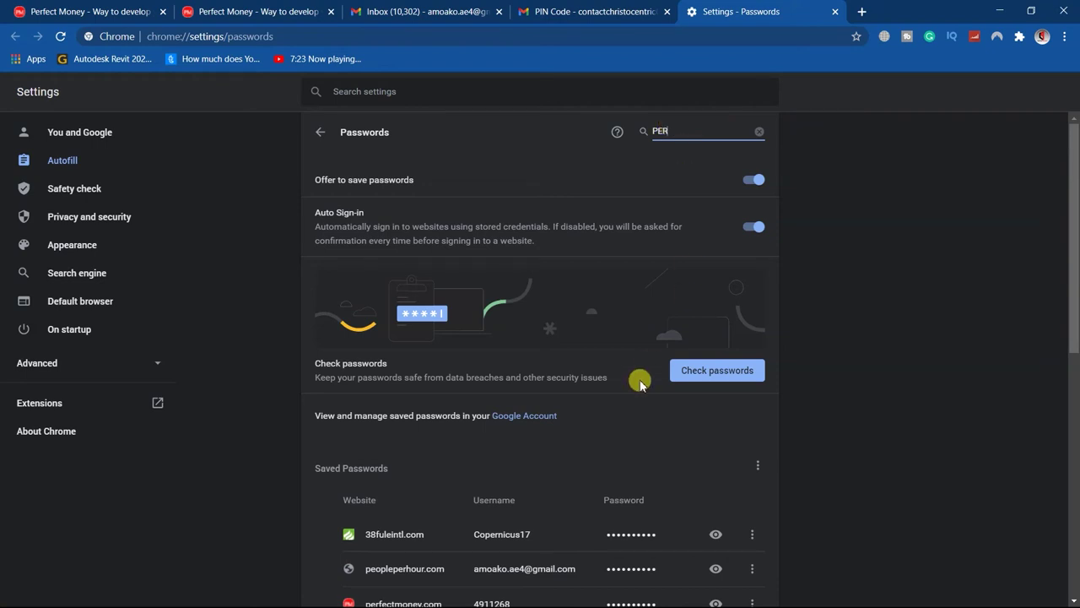
pyautogui.scroll(-3, 624, 388)
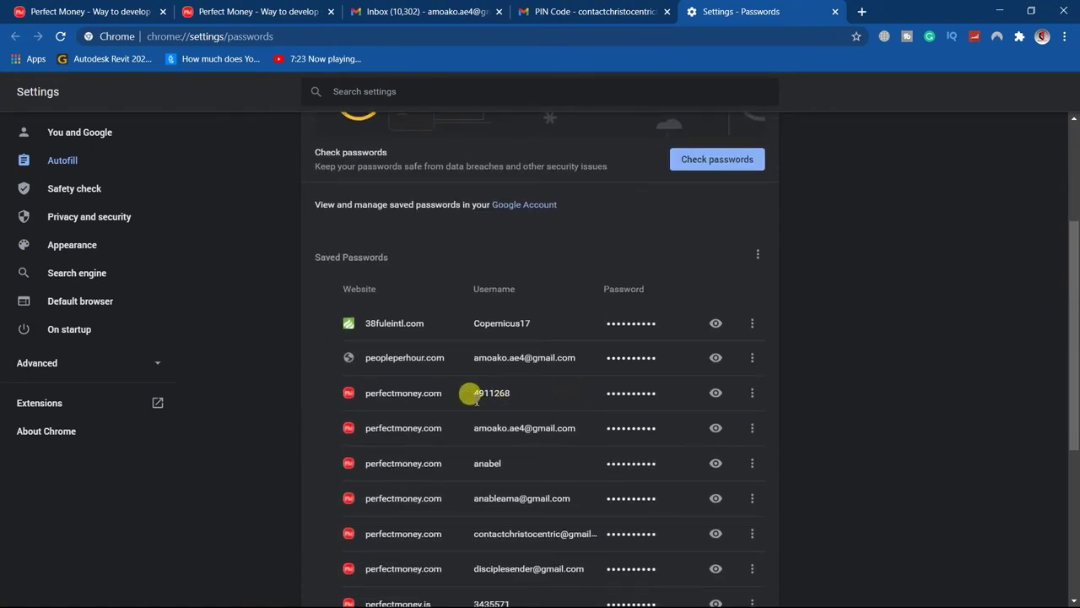
pyautogui.click(750, 398)
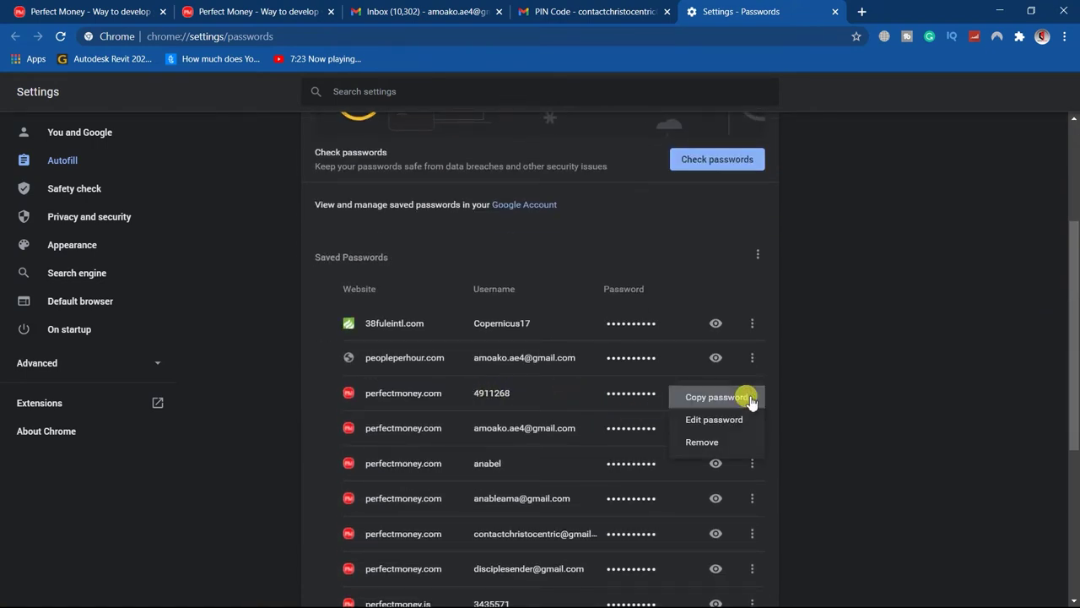
pyautogui.click(736, 399)
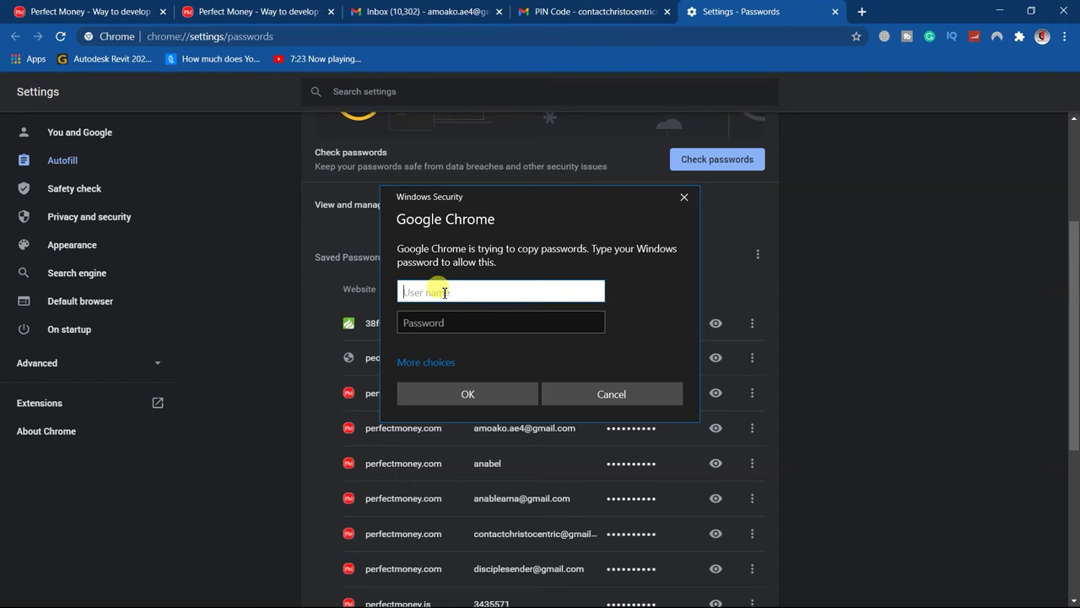
# Verify with the Windows account password so the saved password is copied
pyautogui.click(434, 362)
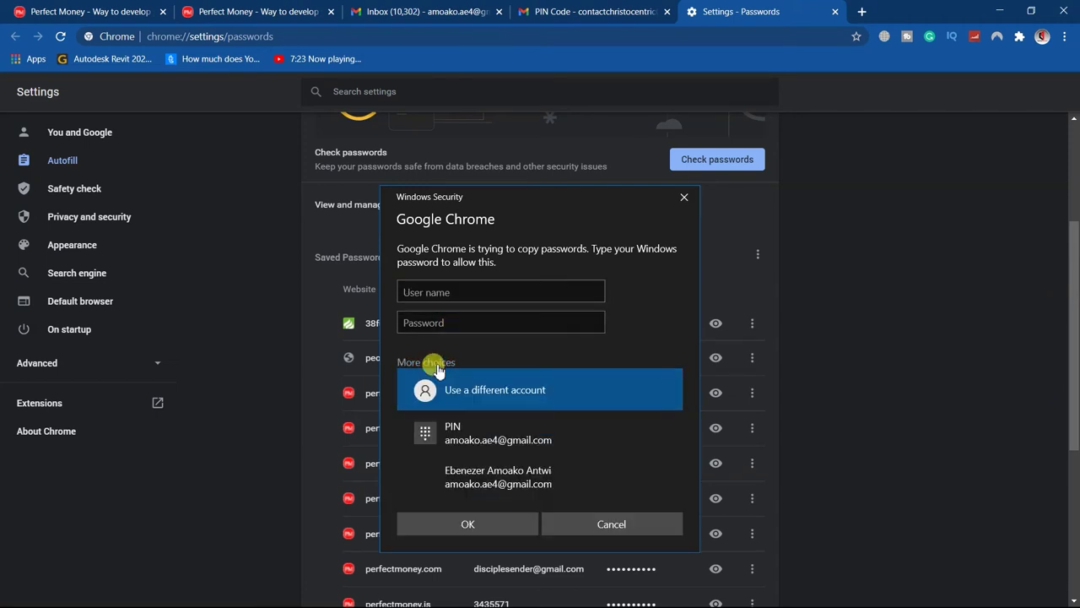
pyautogui.click(464, 485)
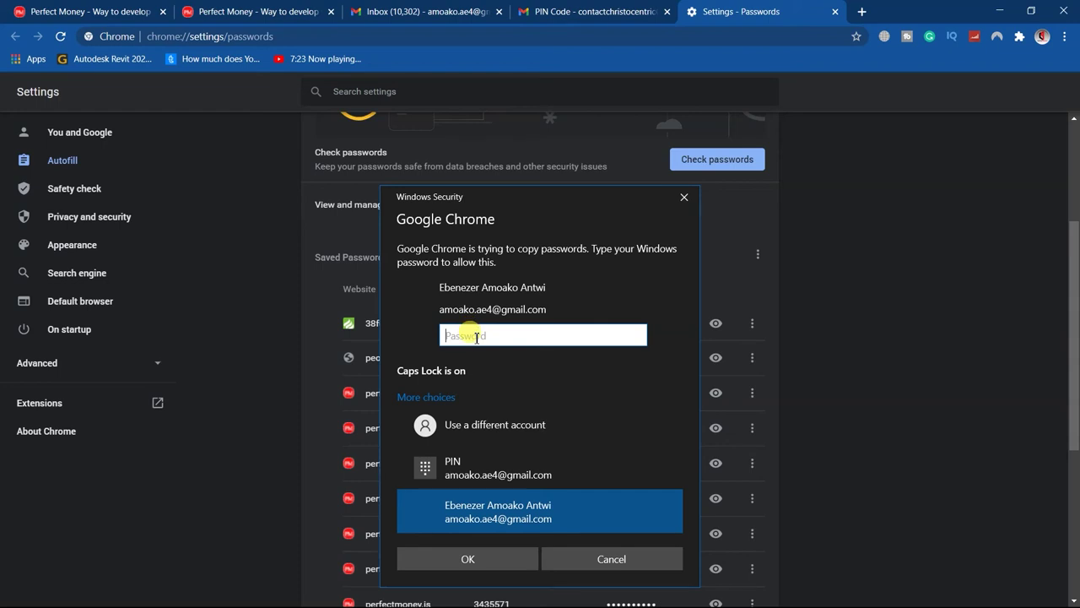
pyautogui.write('*')
pyautogui.press('capslock')
pyautogui.write('*****')
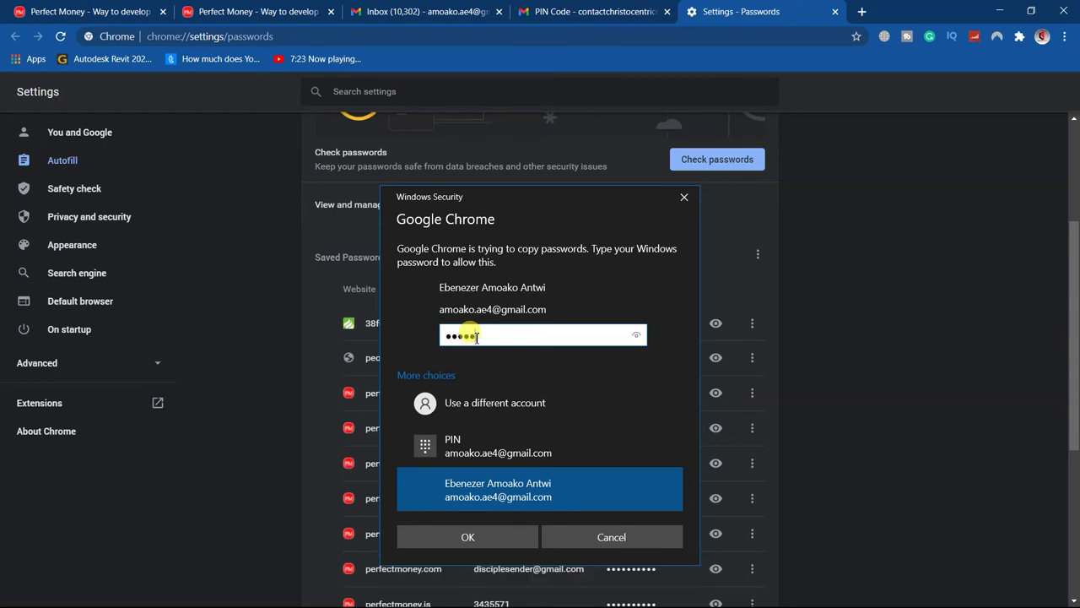
pyautogui.write('***')
pyautogui.write('****')
pyautogui.click(469, 537)
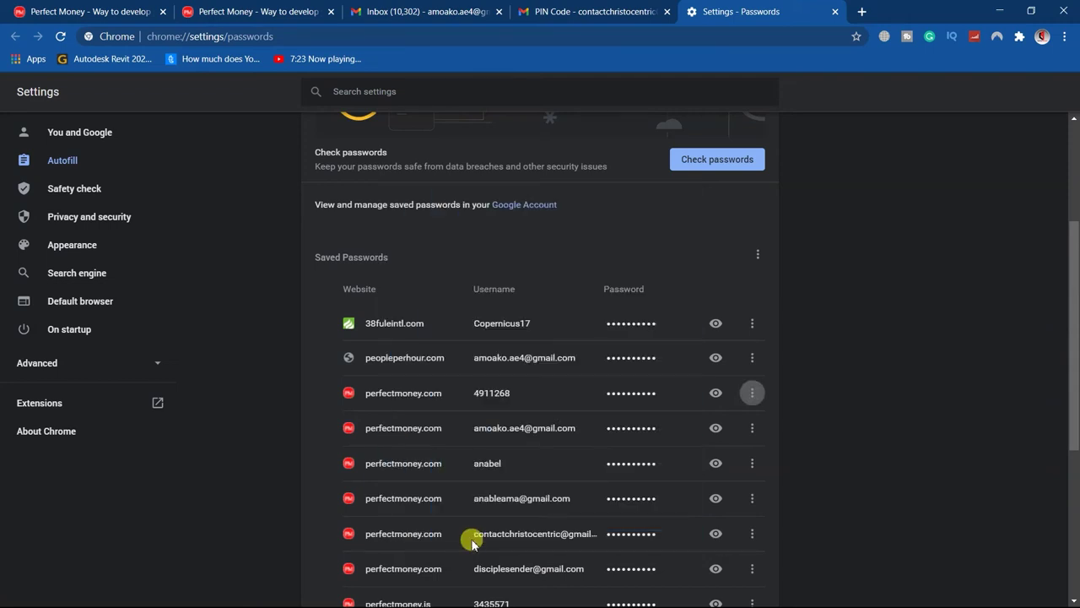
pyautogui.click(752, 394)
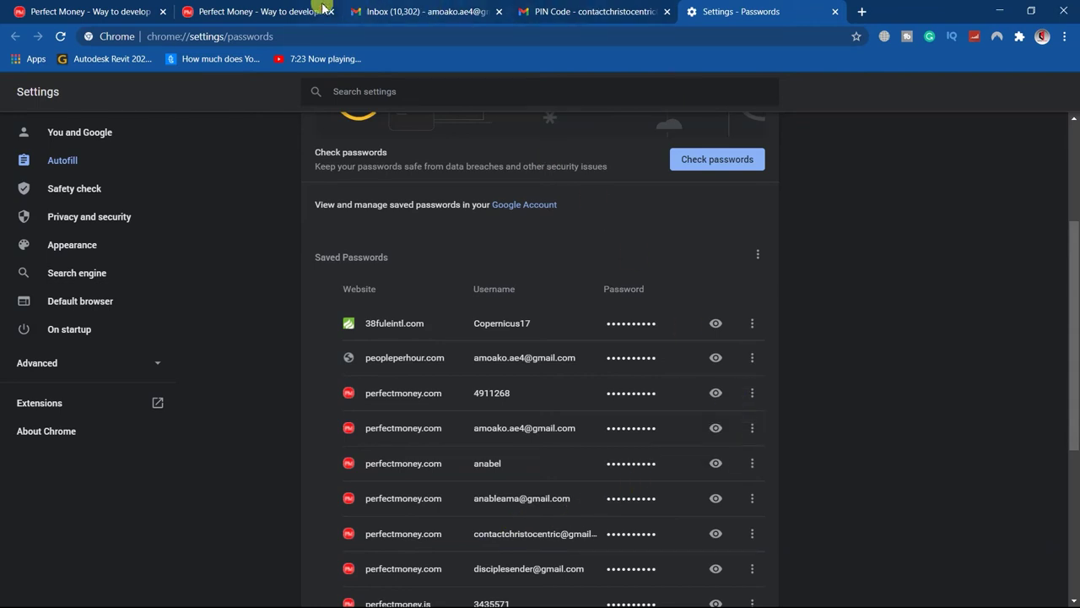
# Paste the copied password into the payment authorization's Password field
pyautogui.click(240, 11)
pyautogui.click(116, 11)
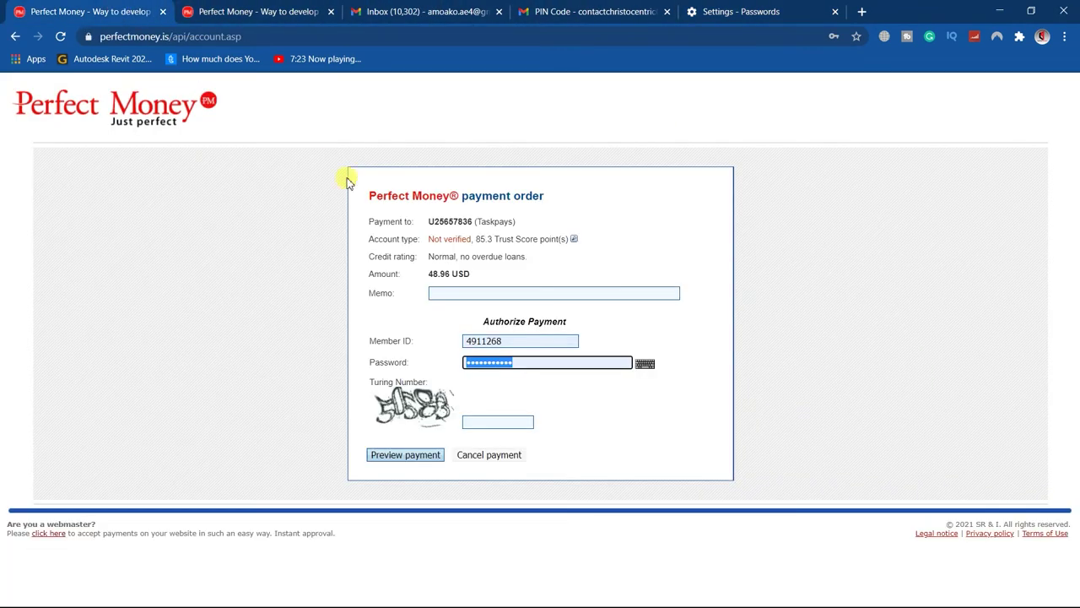
pyautogui.click(510, 360)
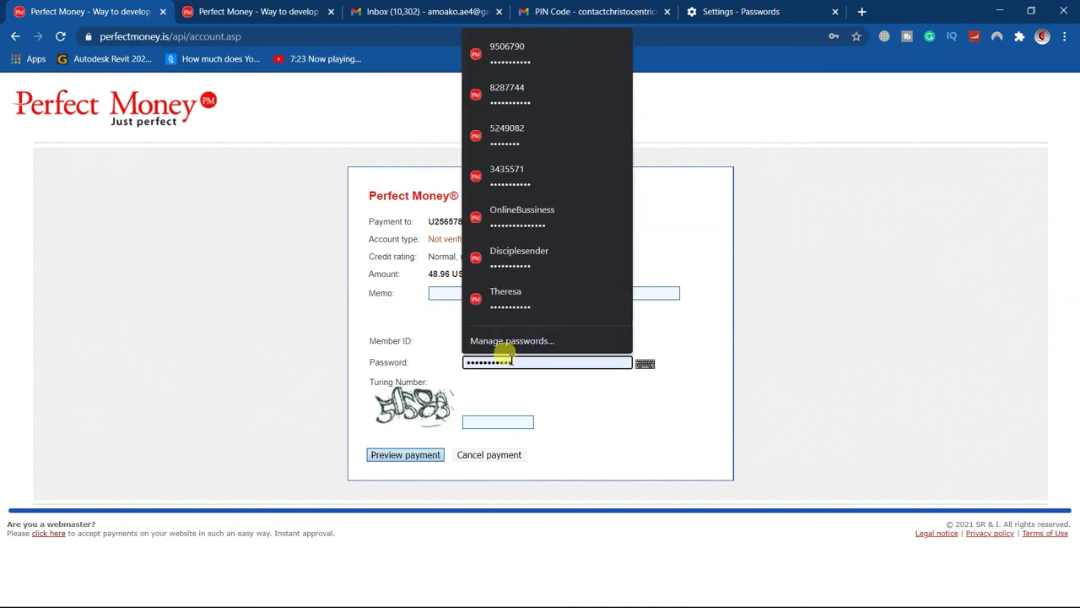
pyautogui.hotkey('ctrl', 'a')
pyautogui.hotkey('ctrl', 'v')
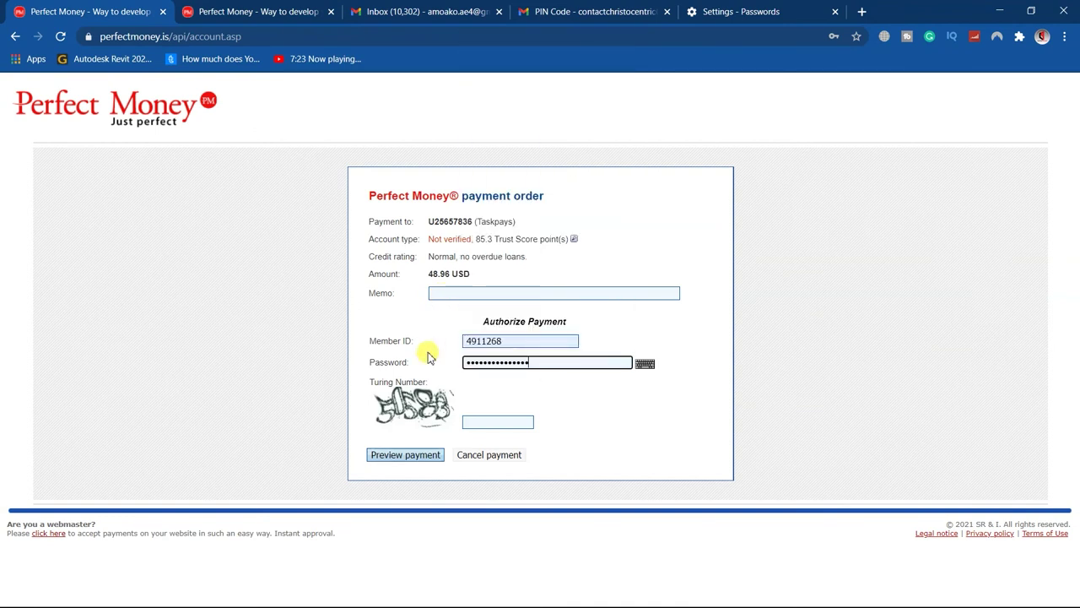
# Enter the Turing number and preview the 49.93 USD payment to Taskpays, saving the login
pyautogui.click(493, 420)
pyautogui.write('5')
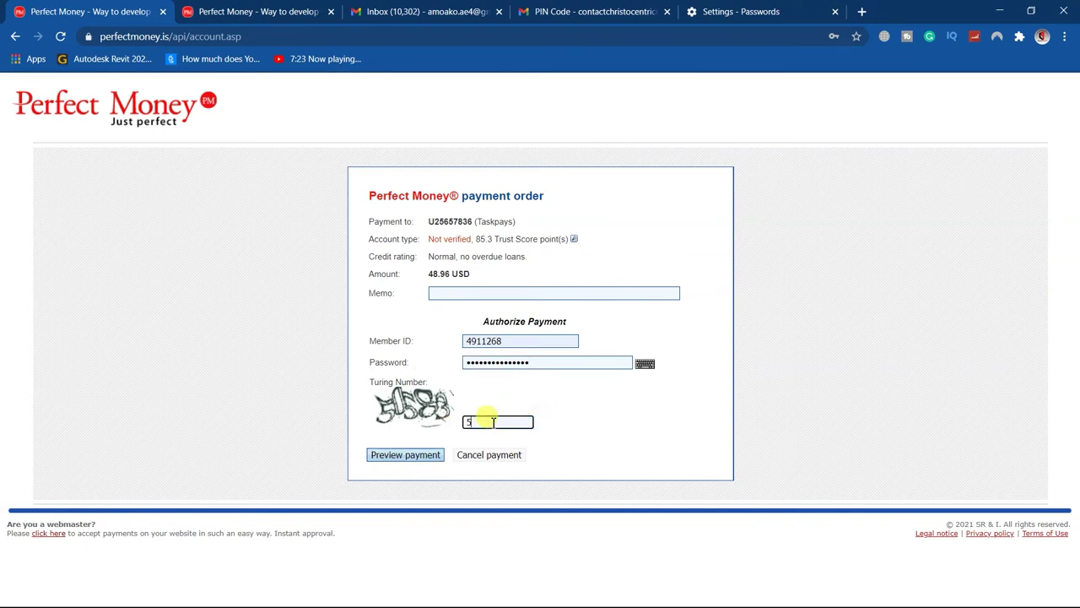
pyautogui.write('0')
pyautogui.write('583')
pyautogui.click(407, 460)
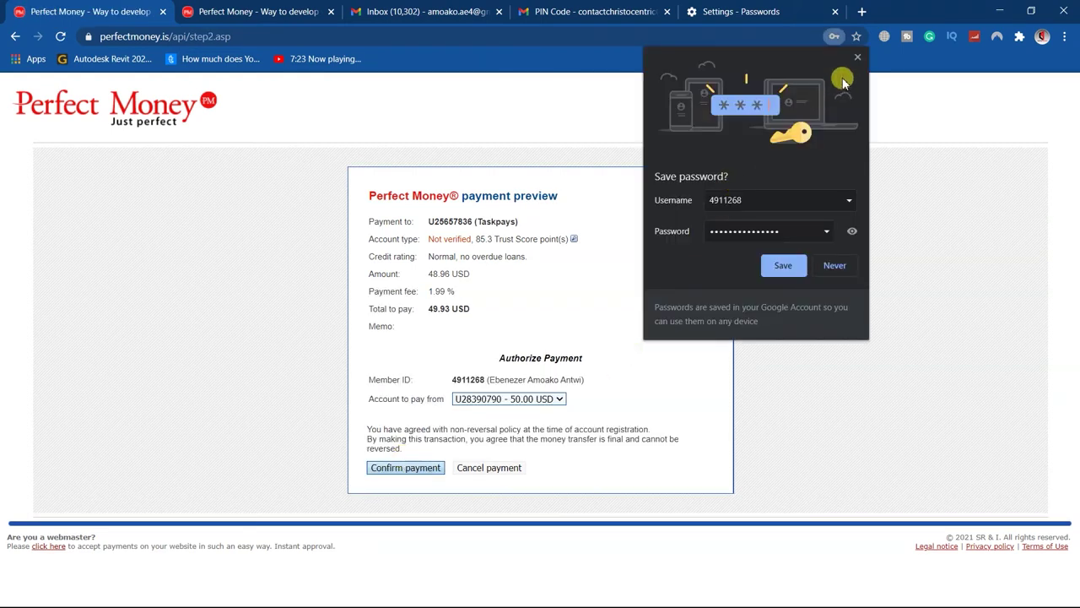
pyautogui.click(782, 265)
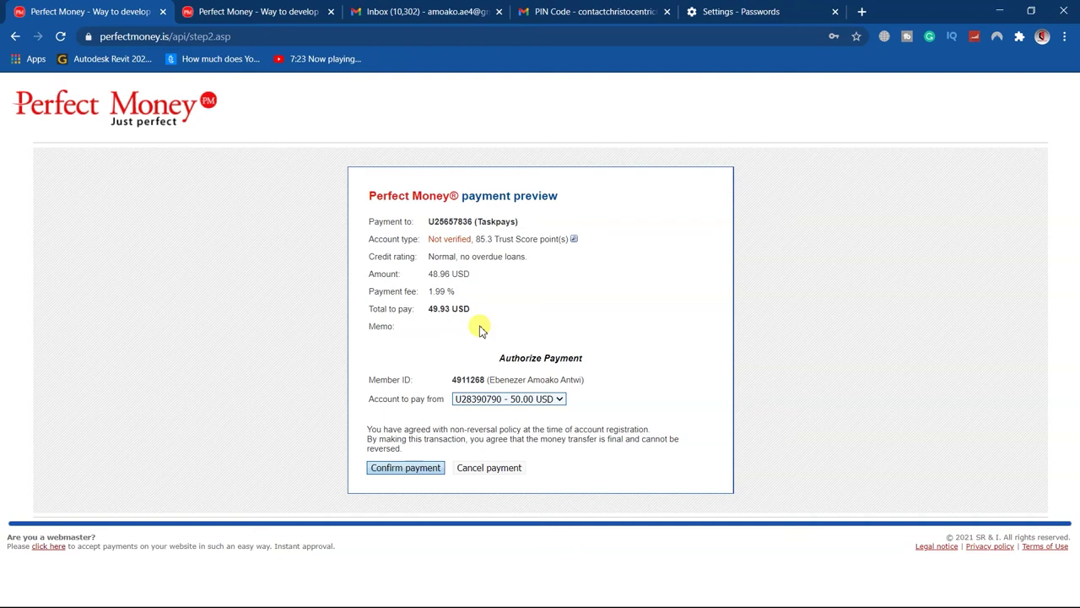
# Cancel the pending Perfect Money payment, return home, log in, and dismiss the expiry warning
pyautogui.click(486, 473)
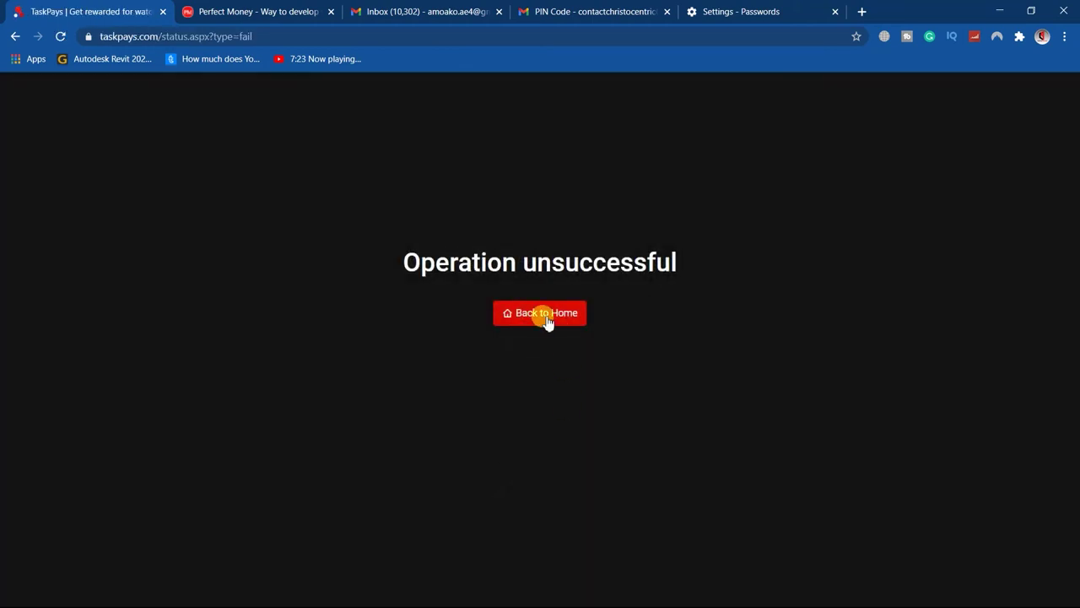
pyautogui.click(545, 319)
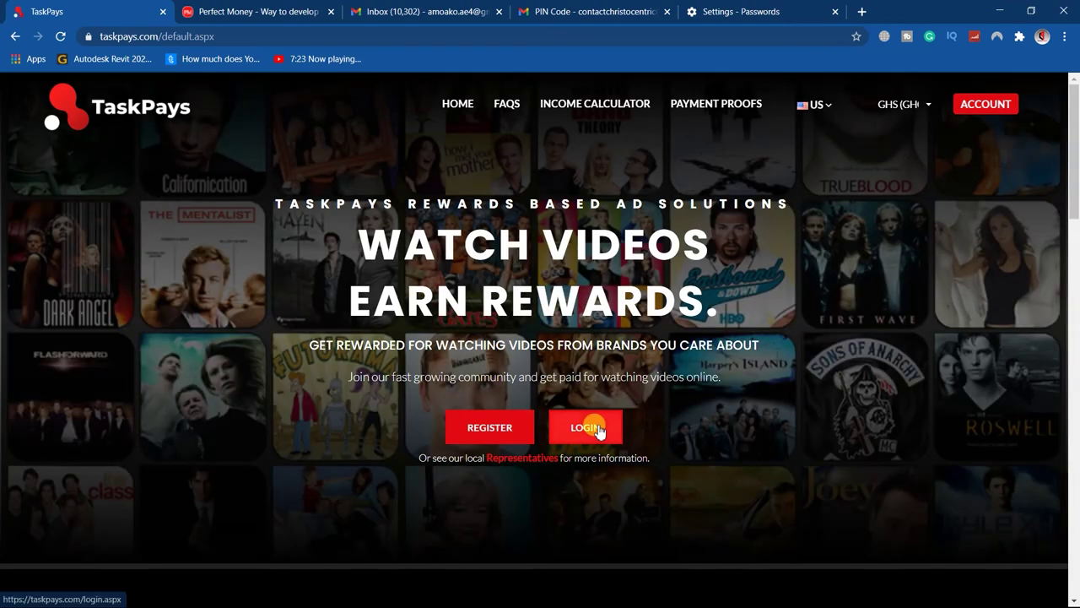
pyautogui.click(594, 428)
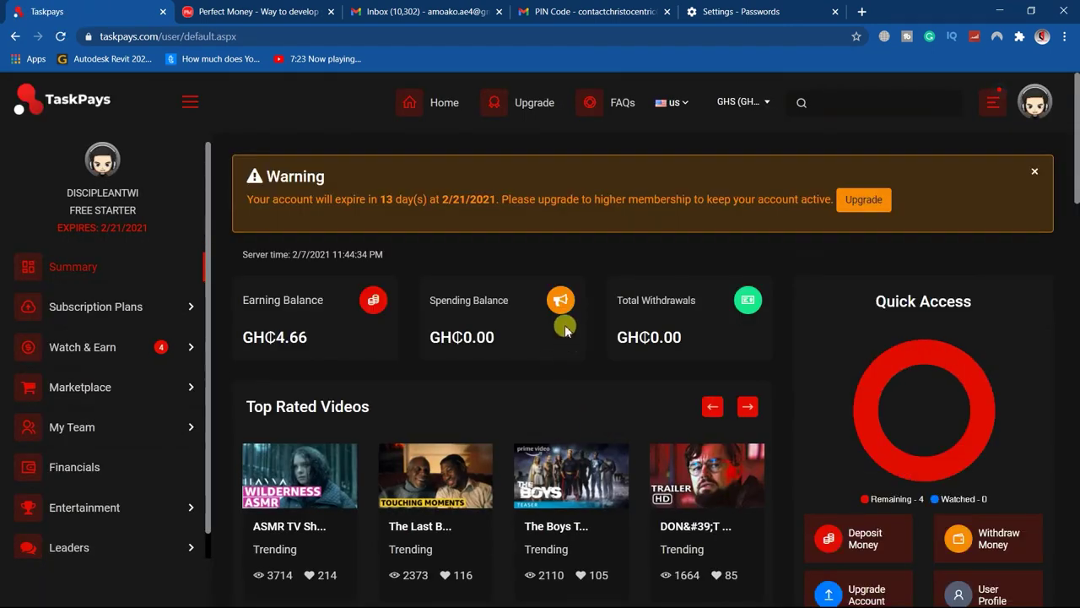
pyautogui.click(1035, 171)
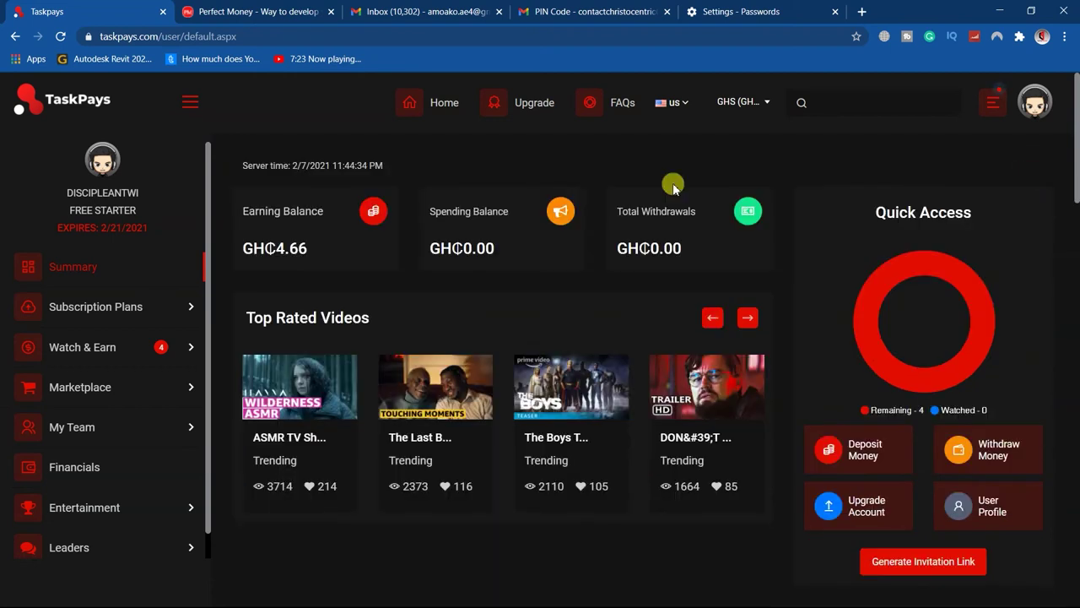
# Review the TaskPays upgrade plans and confirm TV Lite costs GH₵279.36
pyautogui.click(519, 106)
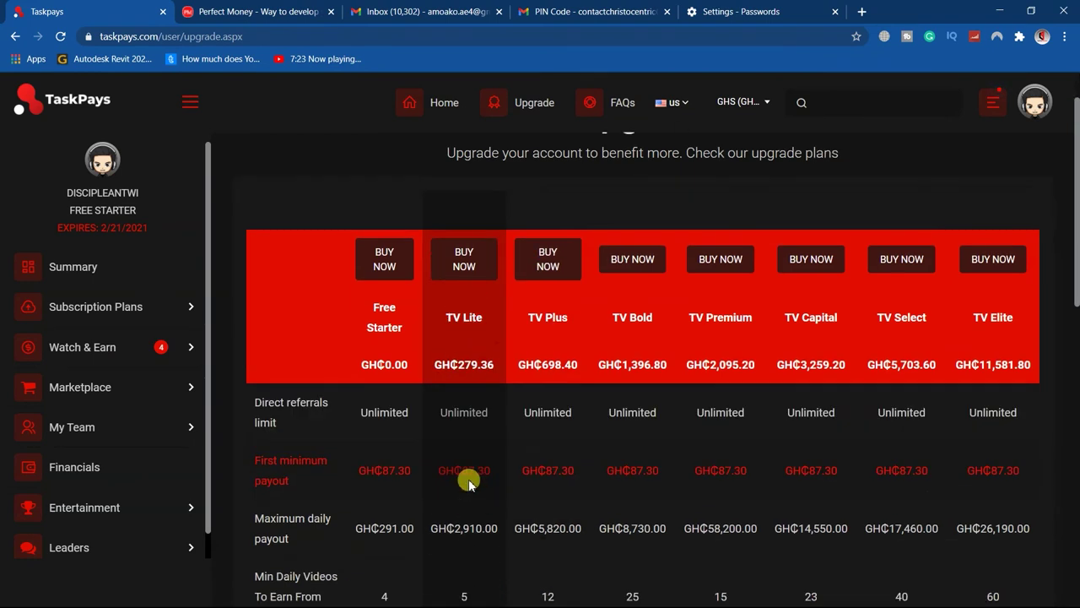
pyautogui.scroll(-1, 468, 477)
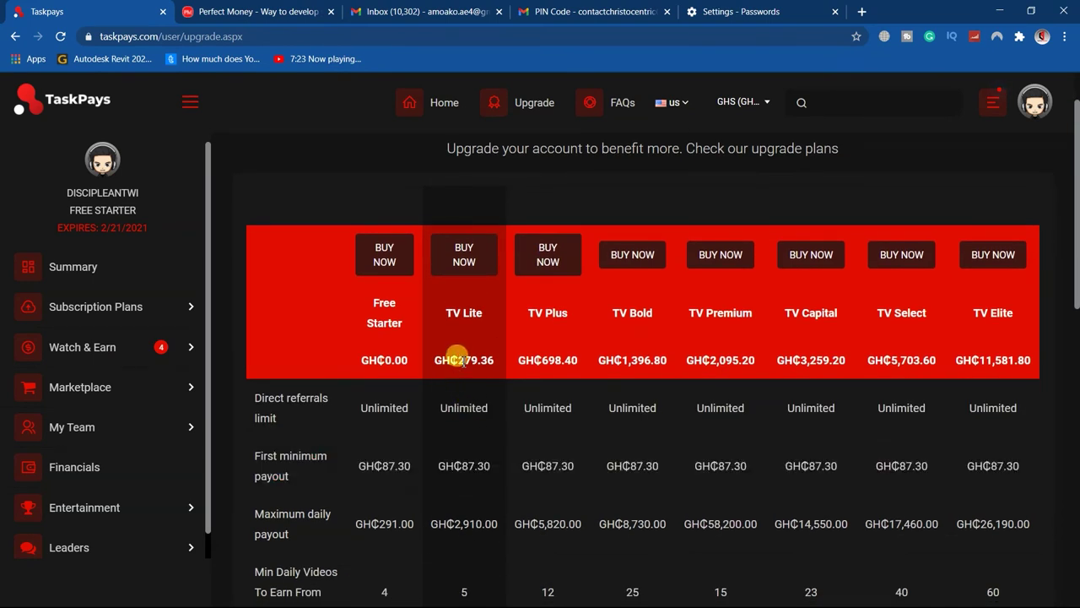
pyautogui.moveTo(458, 360); pyautogui.dragTo(495, 368)
pyautogui.scroll(1, 495, 368)
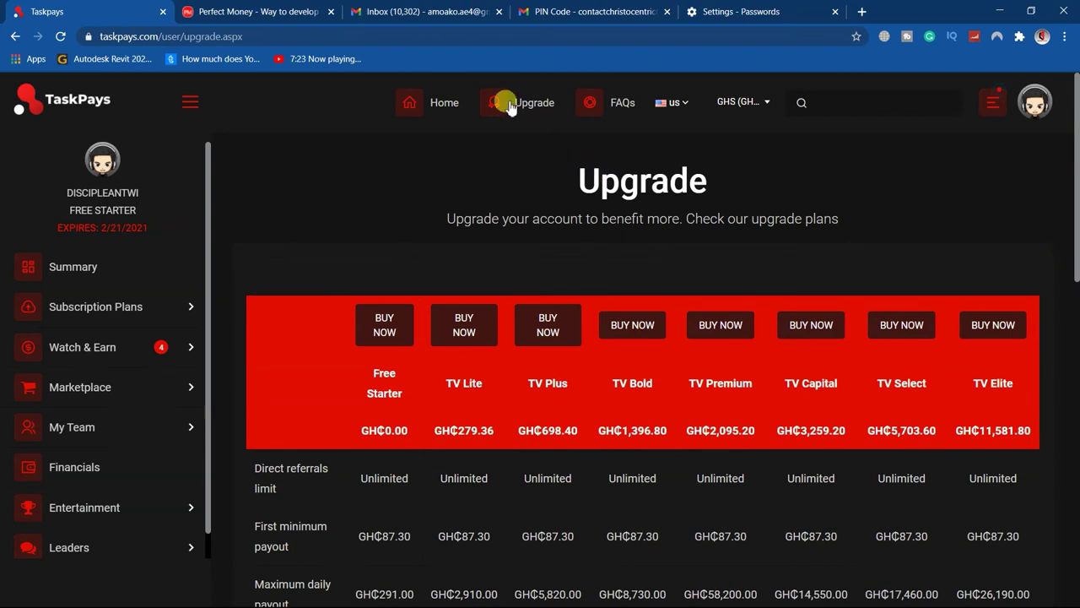
pyautogui.click(235, 283)
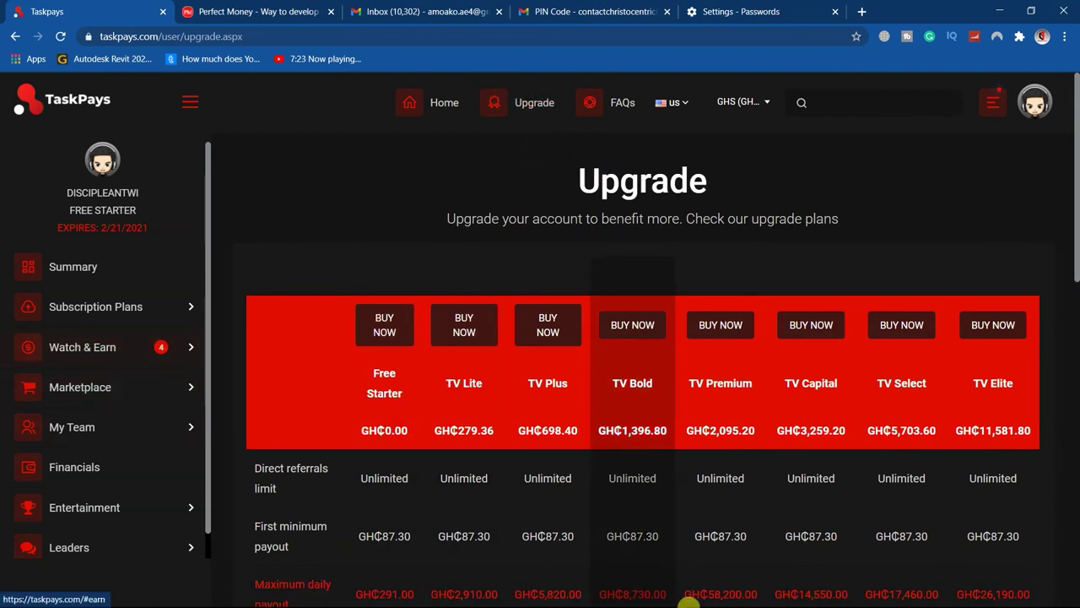
pyautogui.click(124, 340)
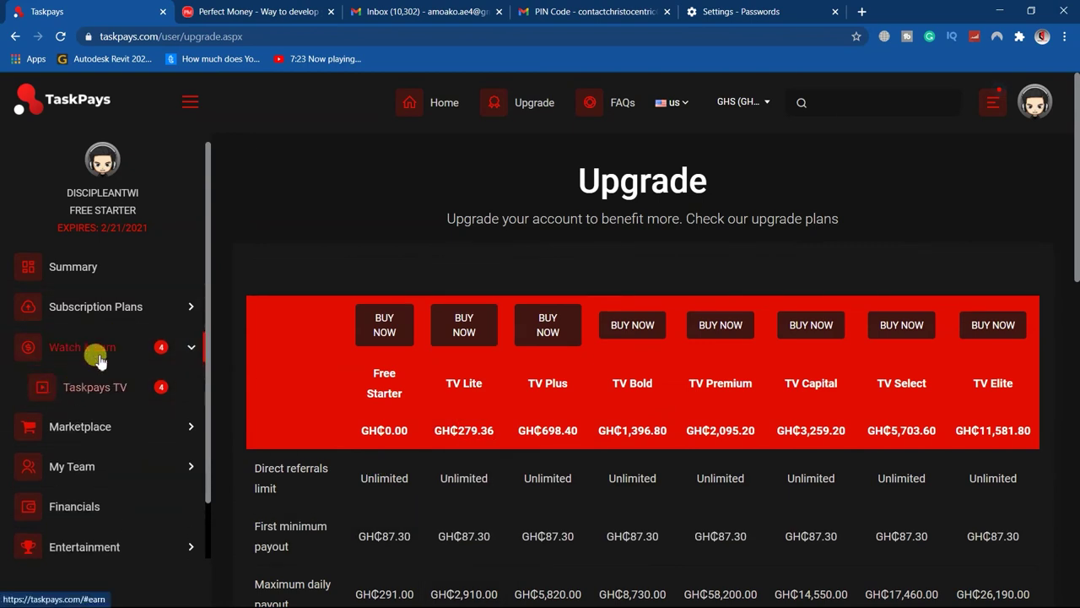
# Start a GH₵279.94 spending-balance deposit from Financials and send it to PerfectMoney for payment
pyautogui.click(84, 506)
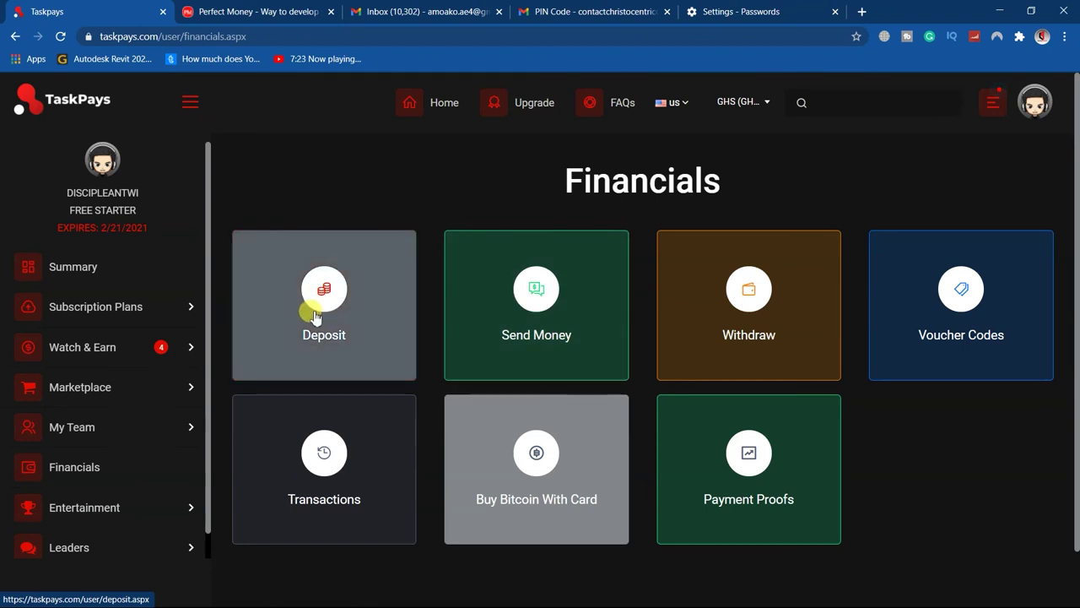
pyautogui.click(318, 311)
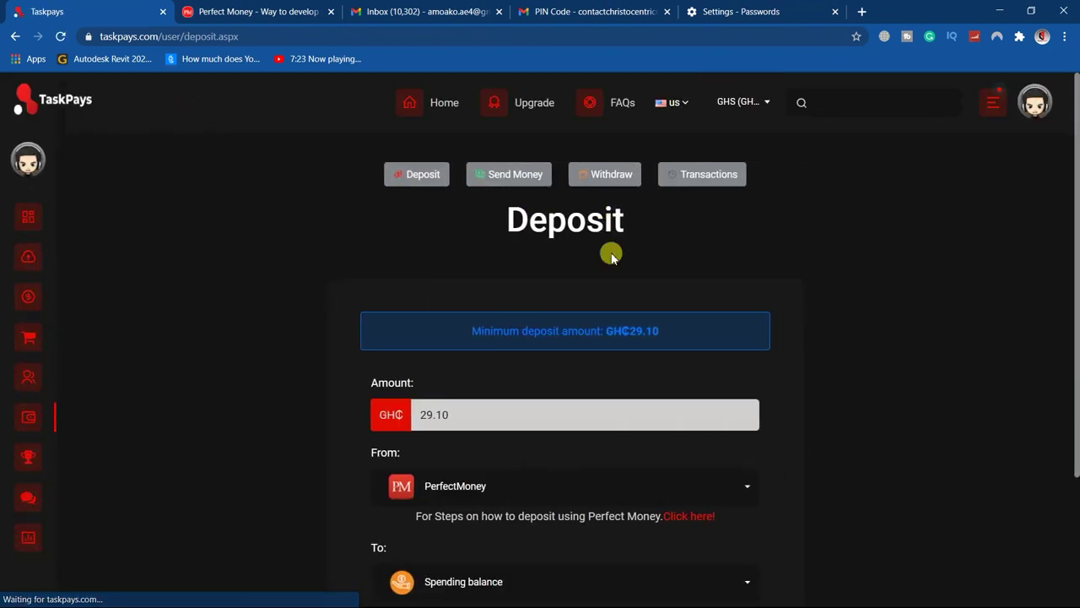
pyautogui.moveTo(496, 423); pyautogui.dragTo(362, 431)
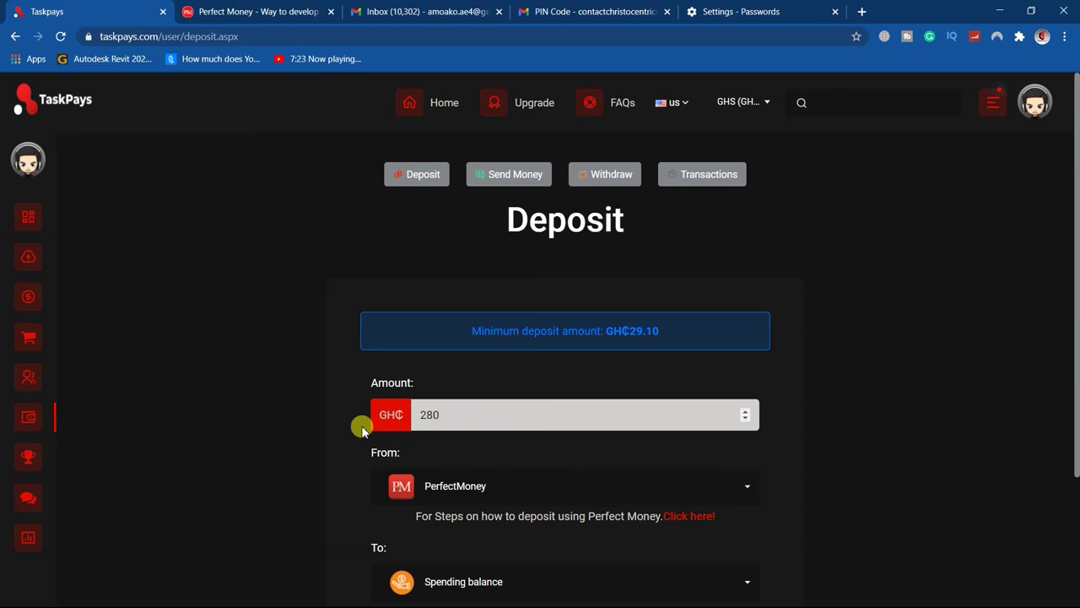
pyautogui.scroll(-2, 485, 477)
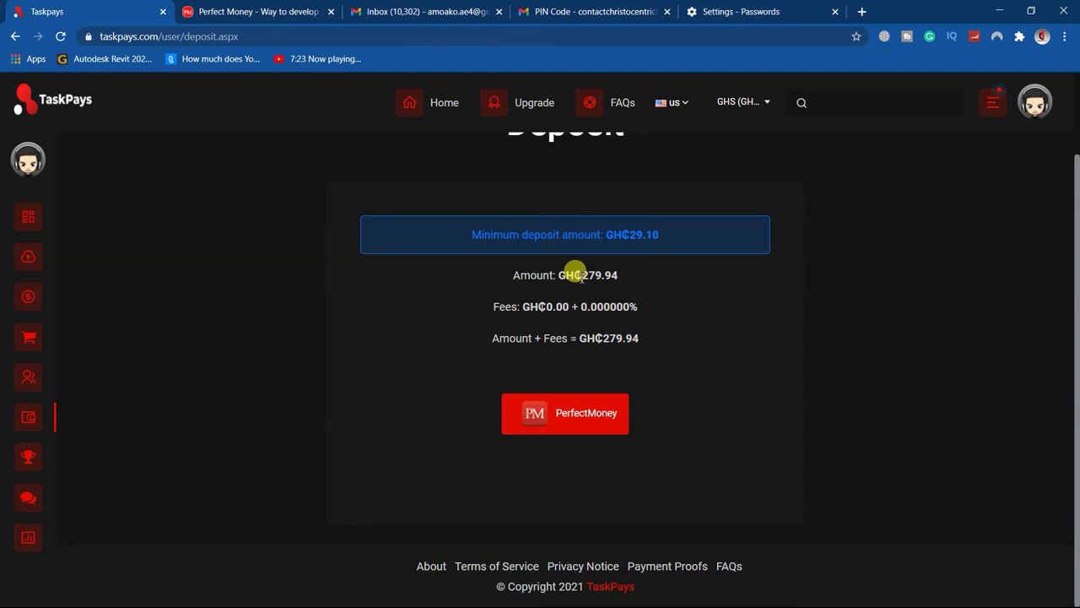
pyautogui.click(572, 413)
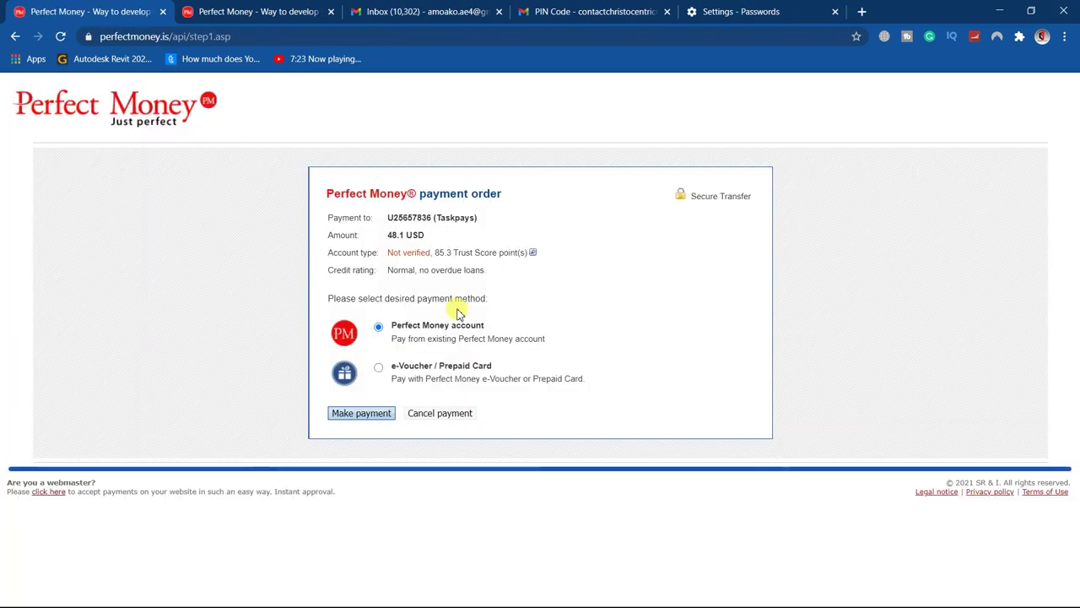
# Pay from an existing Perfect Money account with the Turing Number and preview the payment
pyautogui.click(372, 420)
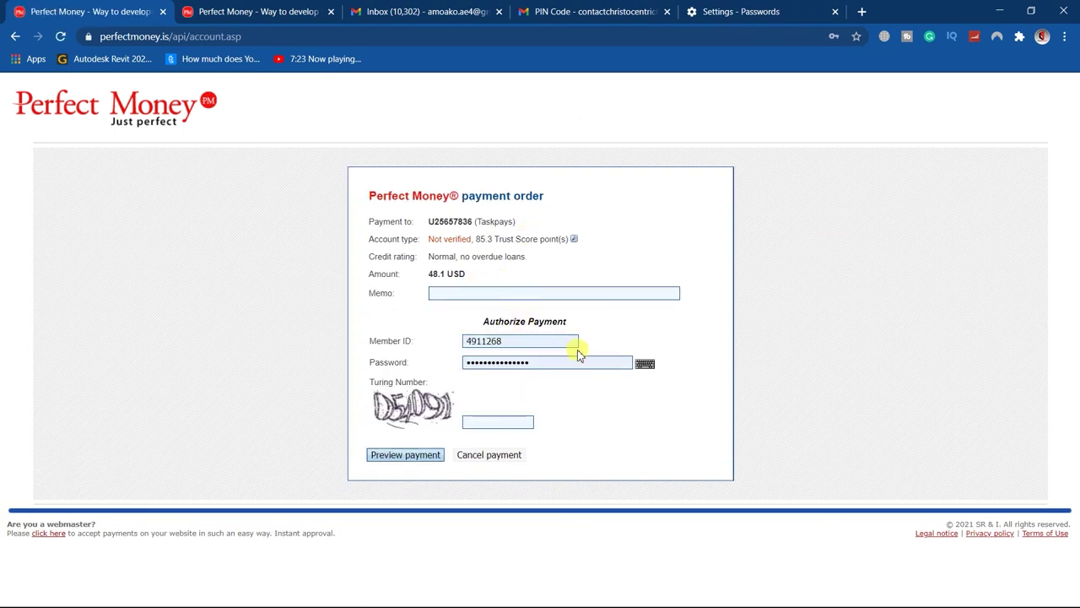
pyautogui.click(480, 422)
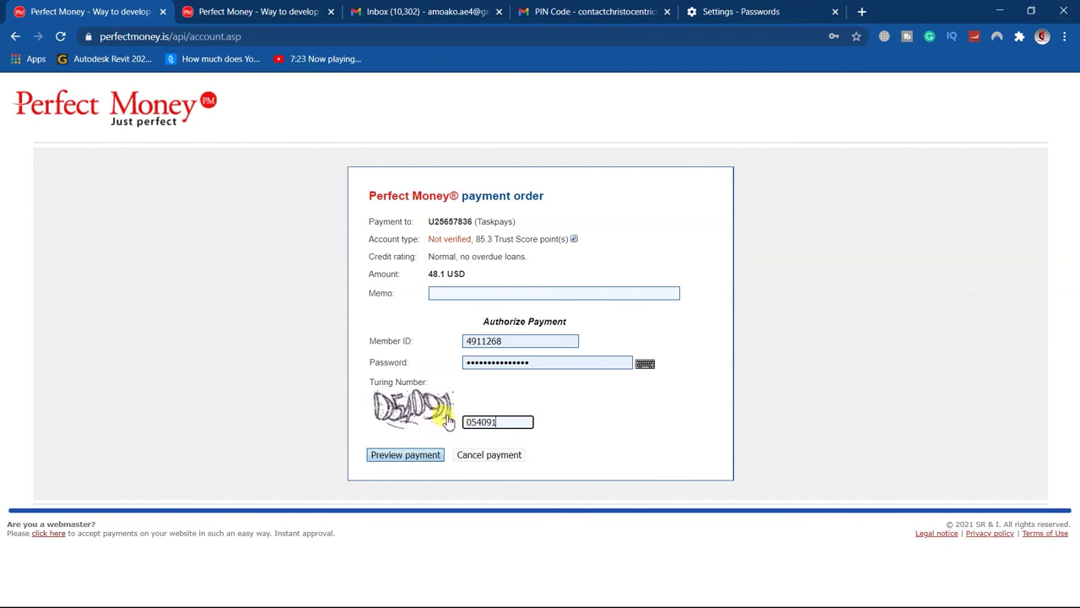
pyautogui.click(404, 455)
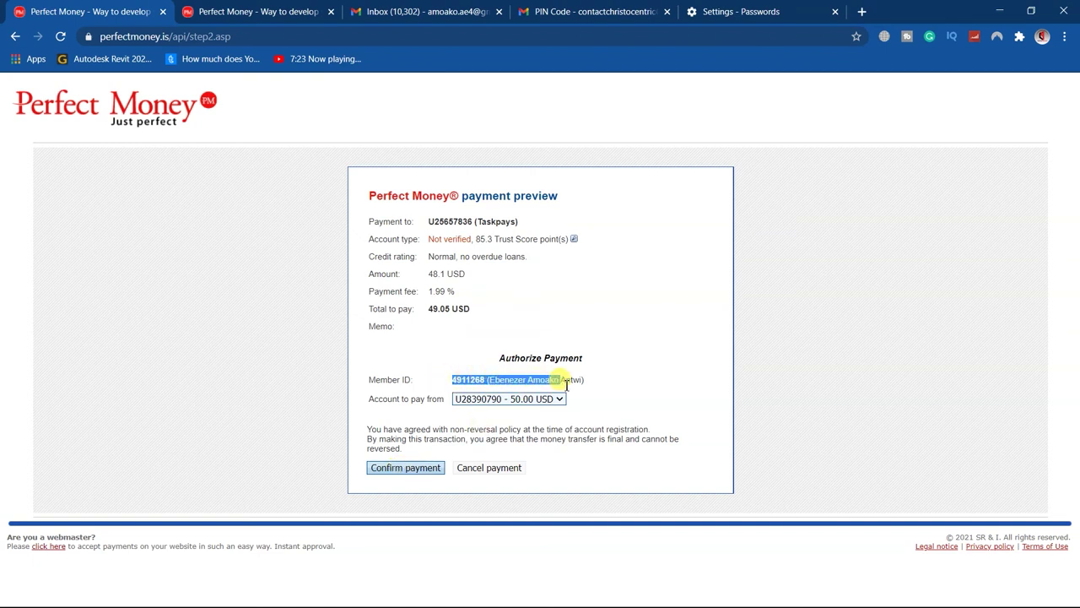
# Check the paying account on the 49.05 USD preview and confirm the payment to Taskpays
pyautogui.moveTo(467, 381)
pyautogui.mouseDown()
pyautogui.moveTo(601, 386)
pyautogui.moveTo(589, 371)
pyautogui.mouseUp()
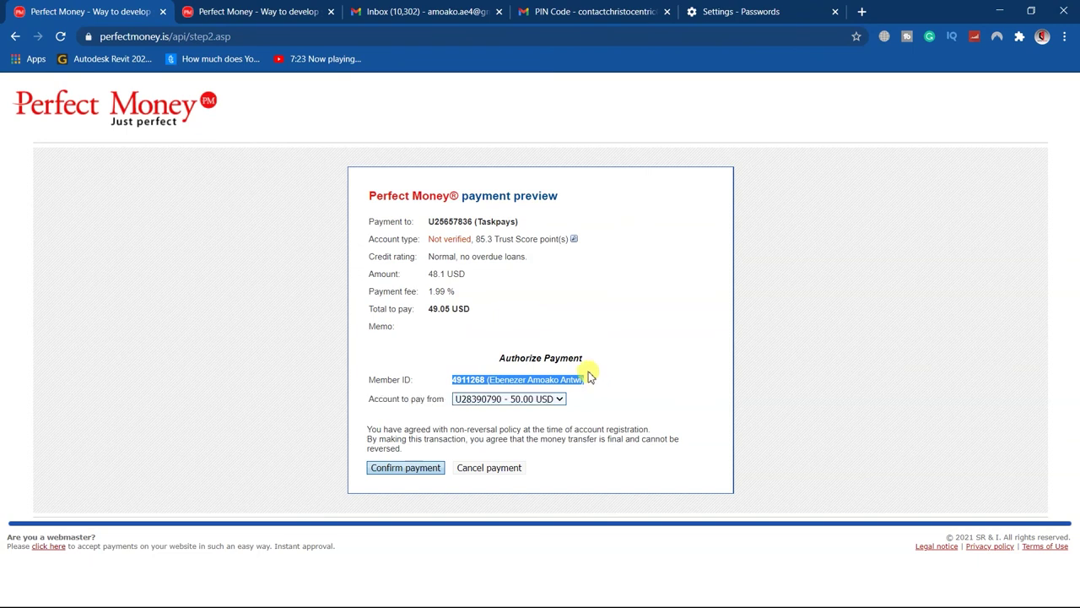
pyautogui.click(458, 404)
pyautogui.click(635, 392)
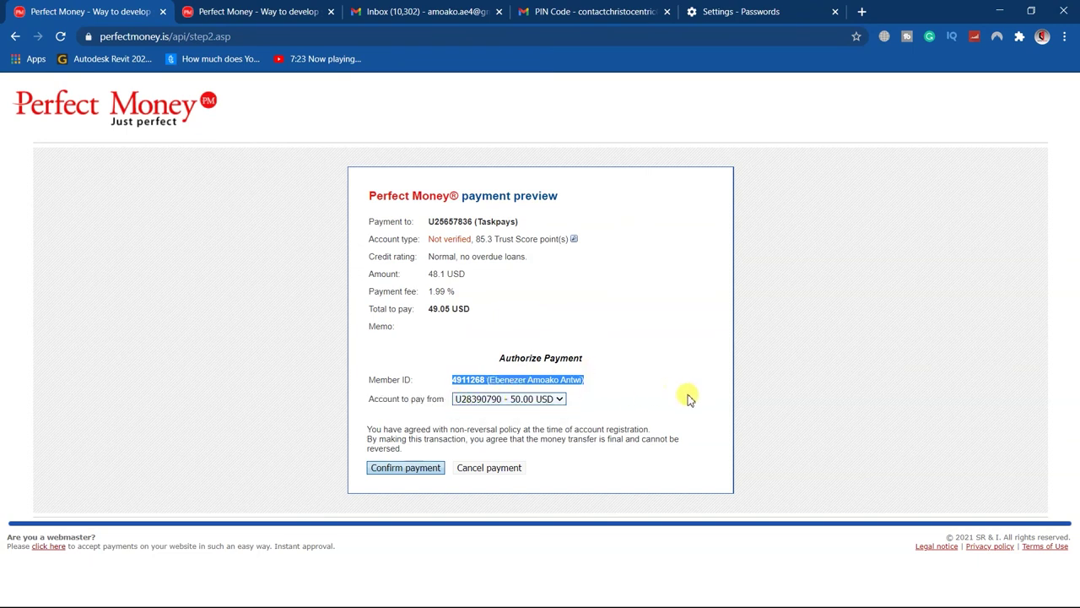
pyautogui.click(687, 397)
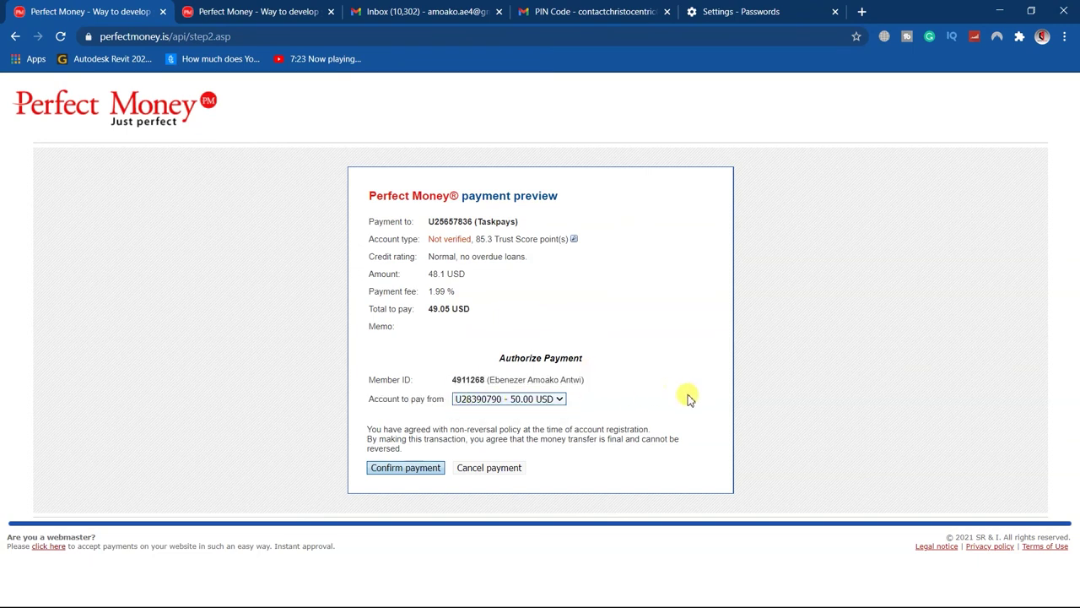
pyautogui.click(396, 471)
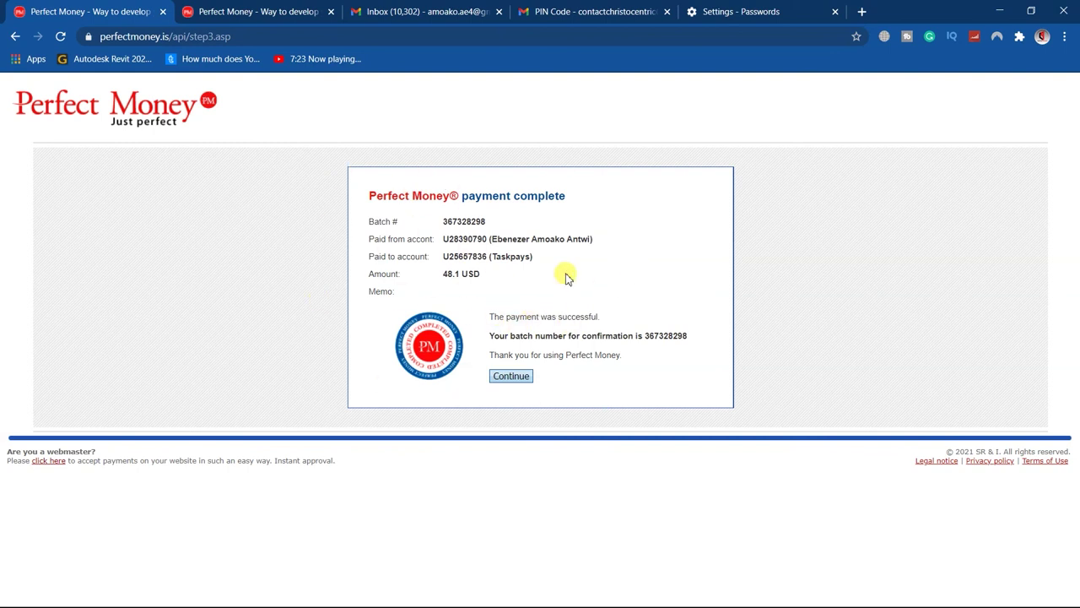
# Continue from the Perfect Money payment-complete page back to TaskPays
pyautogui.click(512, 376)
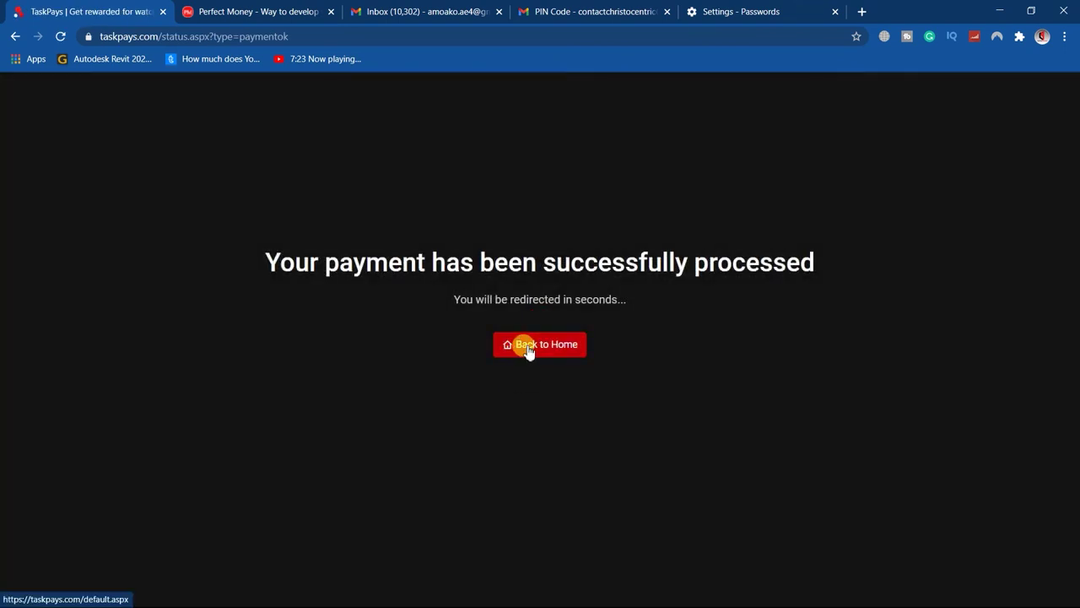
# Check the GH₵279.94 spending balance on the dashboard and view the Financials transaction history
pyautogui.click(527, 350)
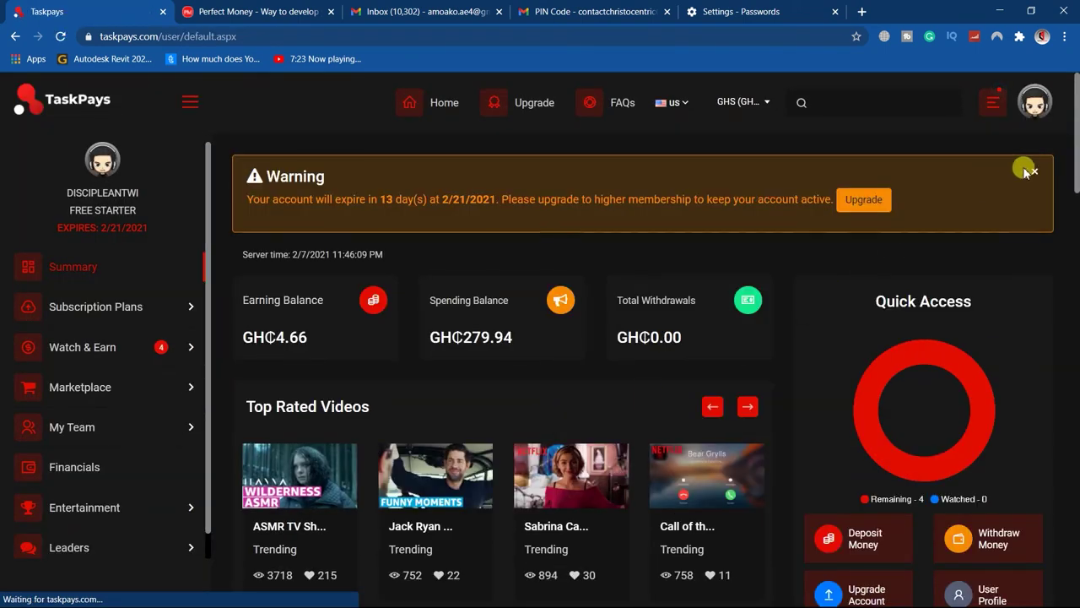
pyautogui.click(1033, 172)
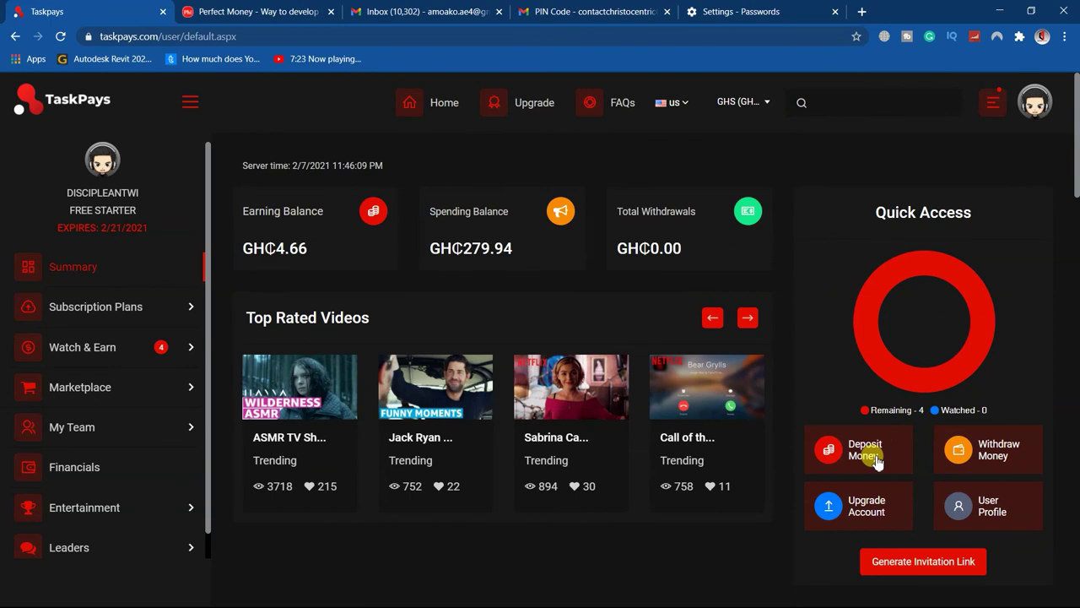
pyautogui.click(92, 471)
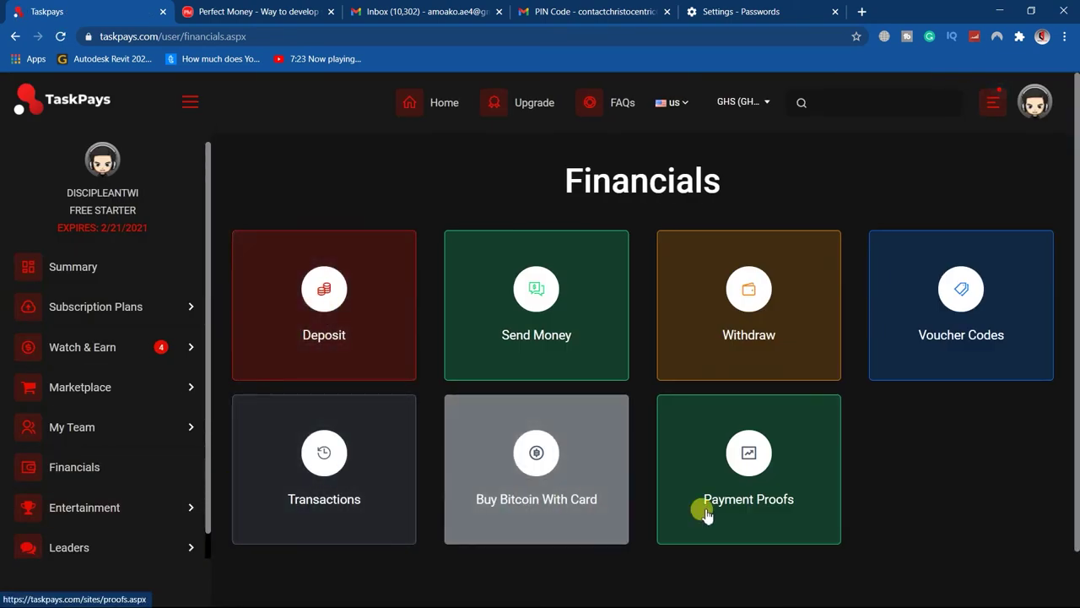
pyautogui.click(318, 478)
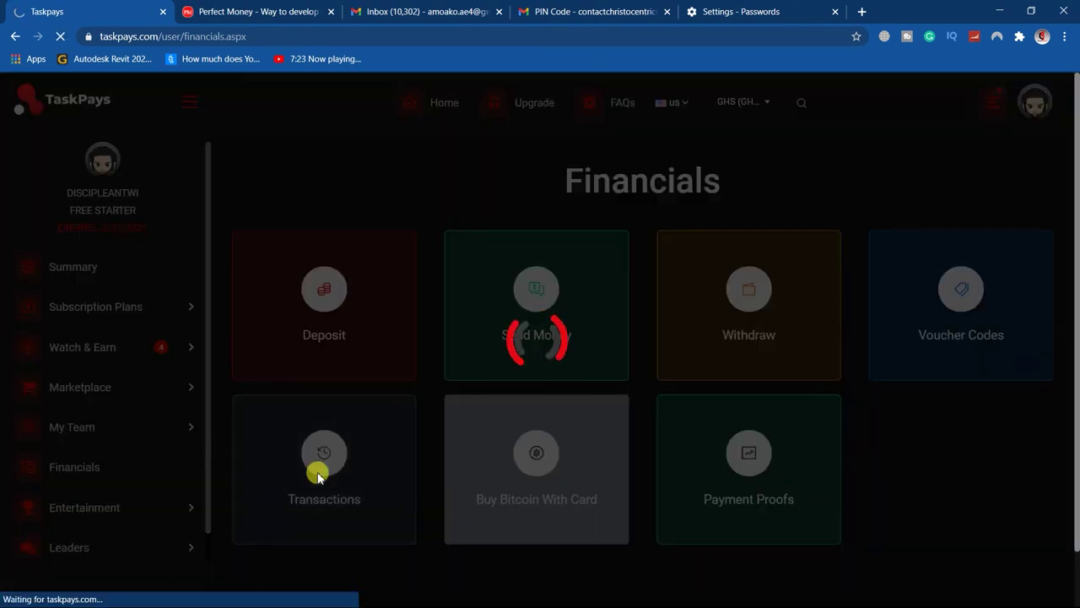